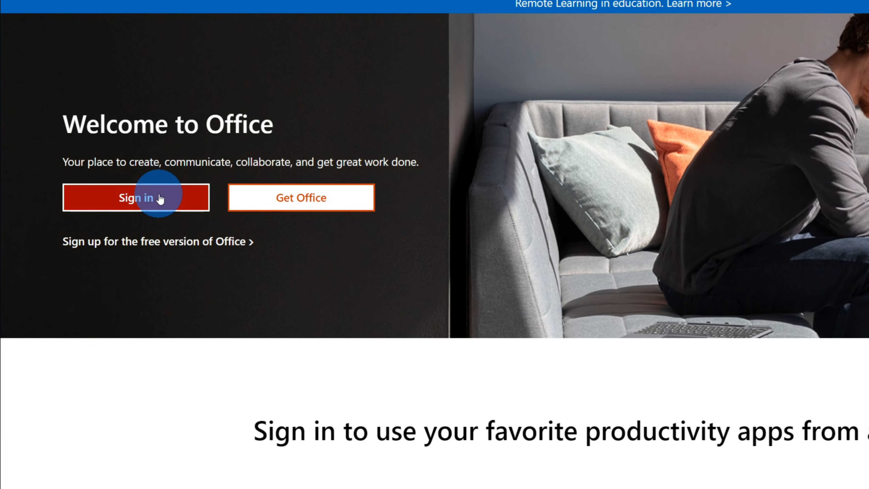
# Sign in to Office, go to the Microsoft 365 admin center, and open the Teams admin center.
pyautogui.click(160, 199)
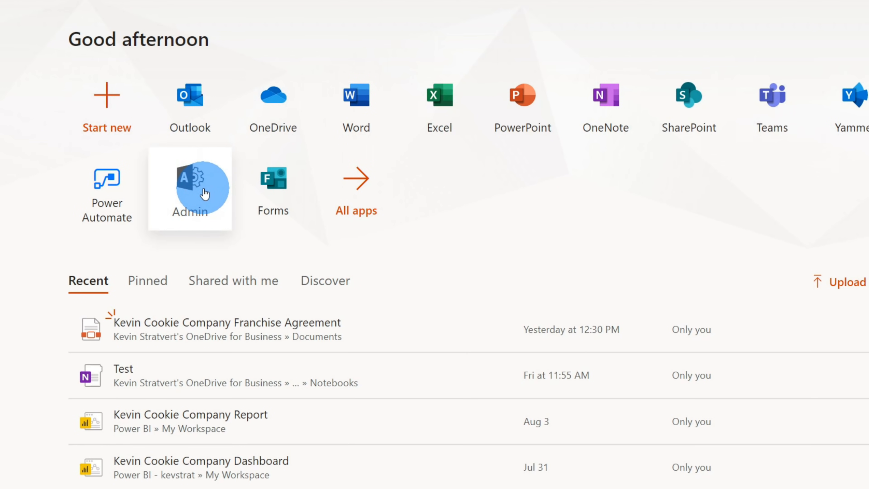
pyautogui.click(204, 194)
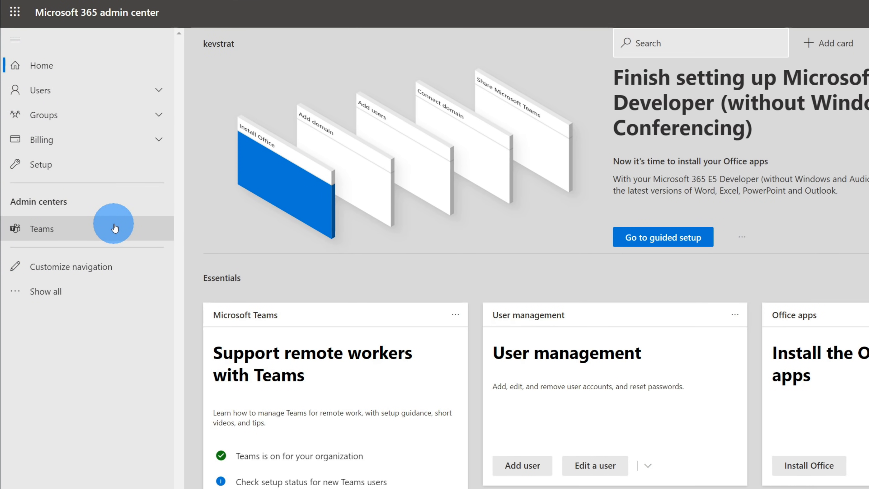
pyautogui.click(107, 292)
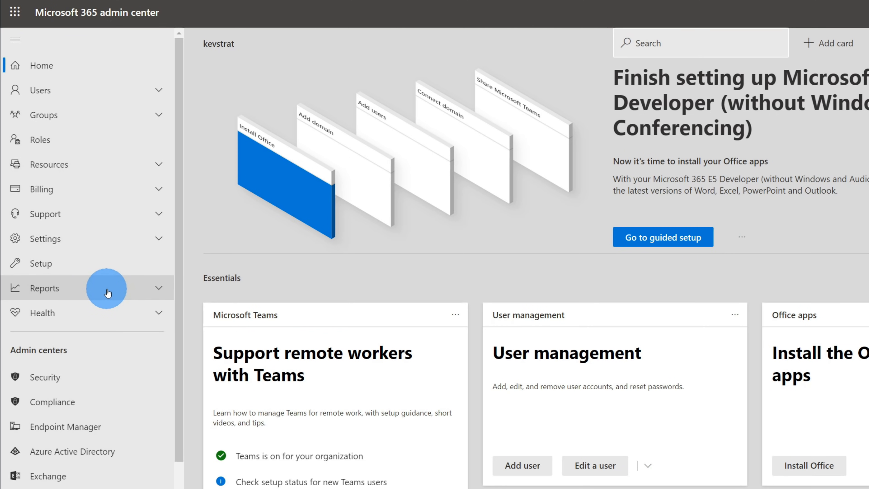
pyautogui.scroll(-2, 107, 289)
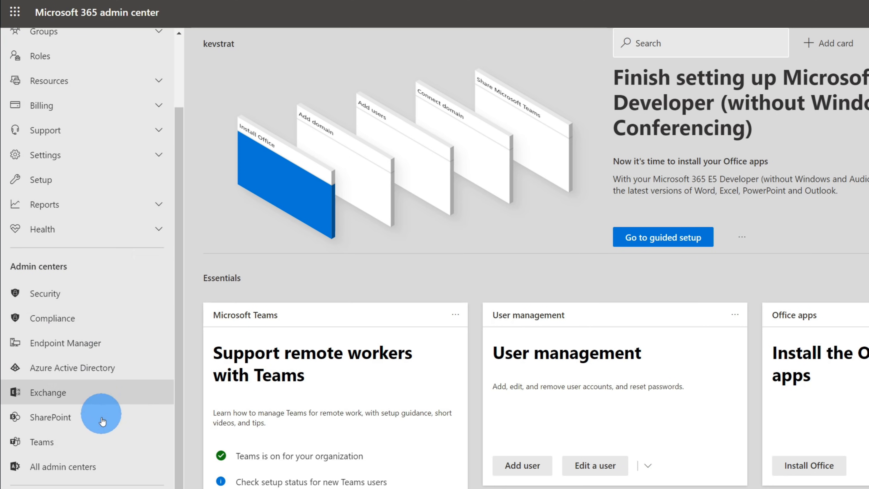
pyautogui.click(113, 441)
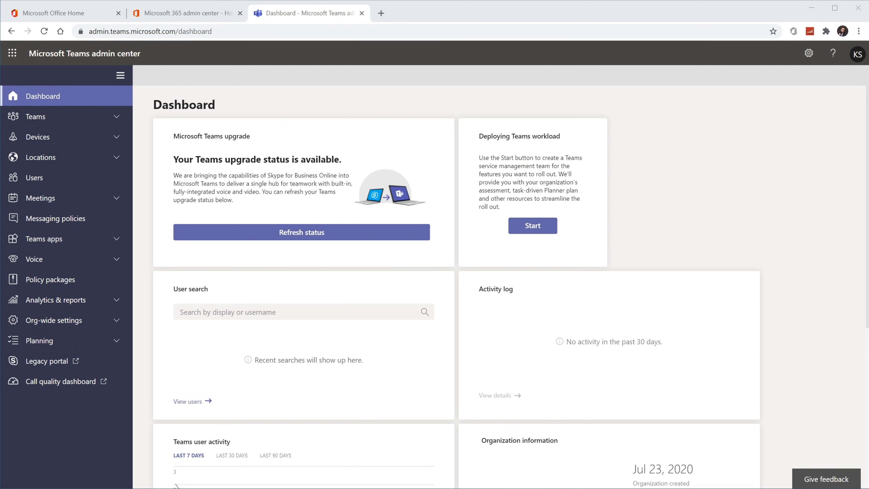
# Go to the Users list and view the policies assigned to the administrator account.
pyautogui.click(85, 179)
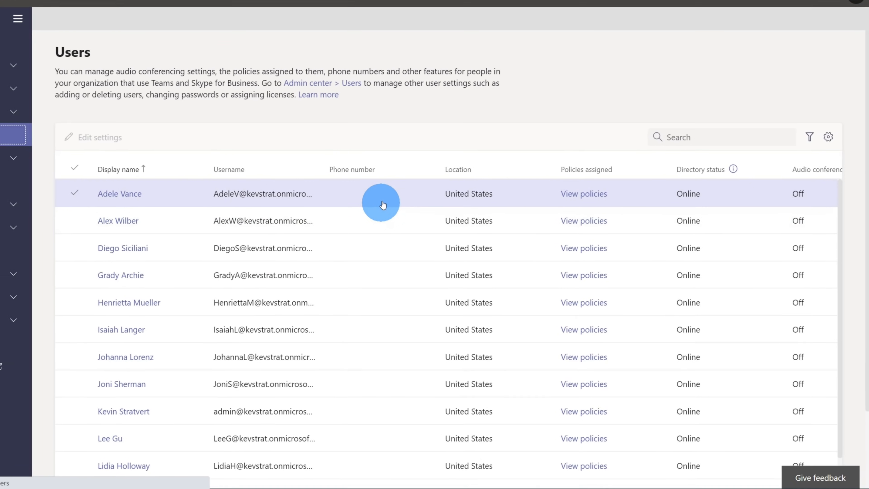
pyautogui.scroll(-3, 396, 149)
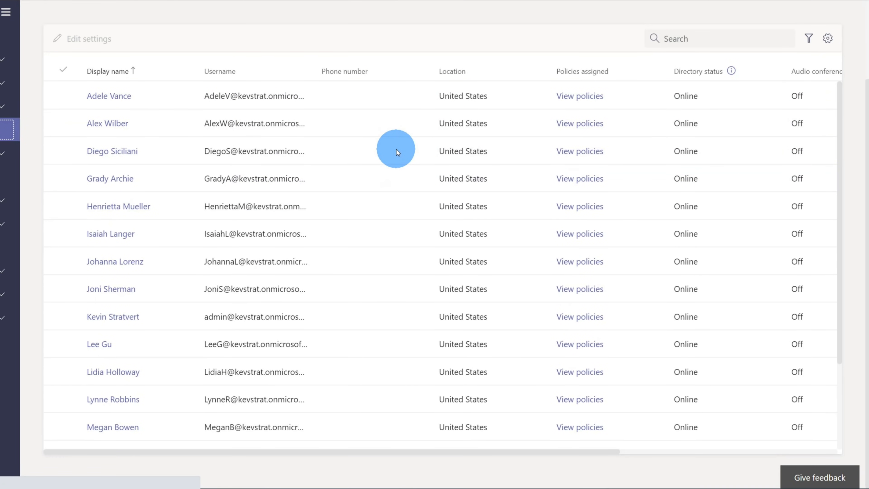
pyautogui.click(395, 151)
pyautogui.scroll(3, 397, 154)
pyautogui.click(397, 157)
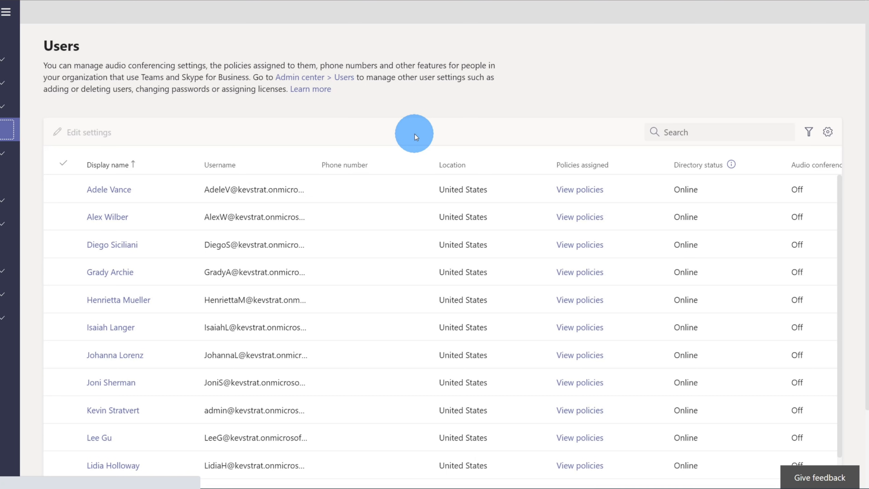
pyautogui.scroll(-3, 416, 137)
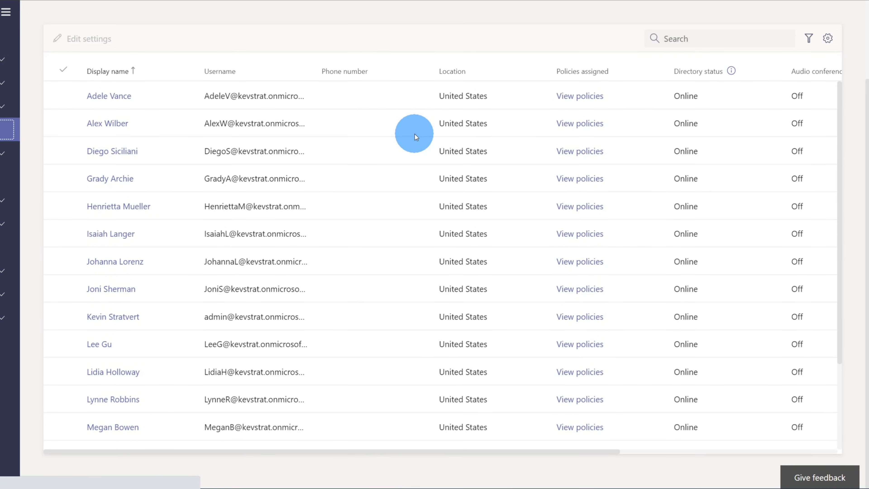
pyautogui.click(415, 150)
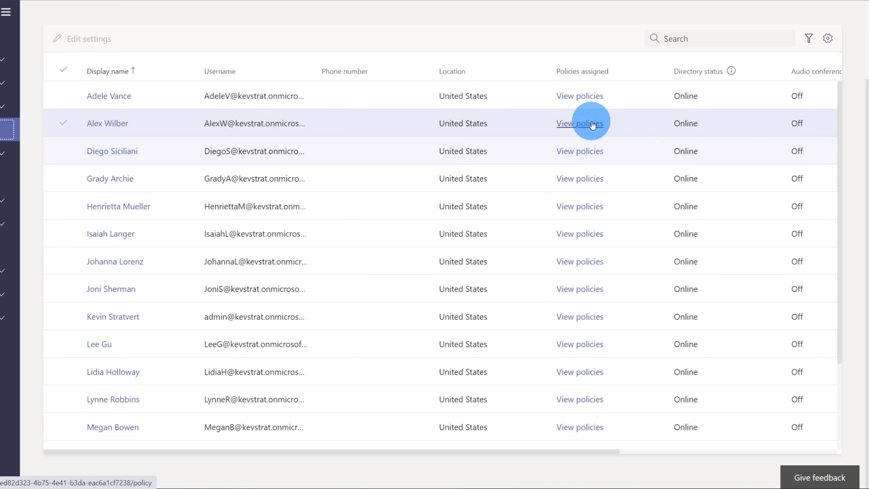
pyautogui.click(586, 273)
pyautogui.click(586, 285)
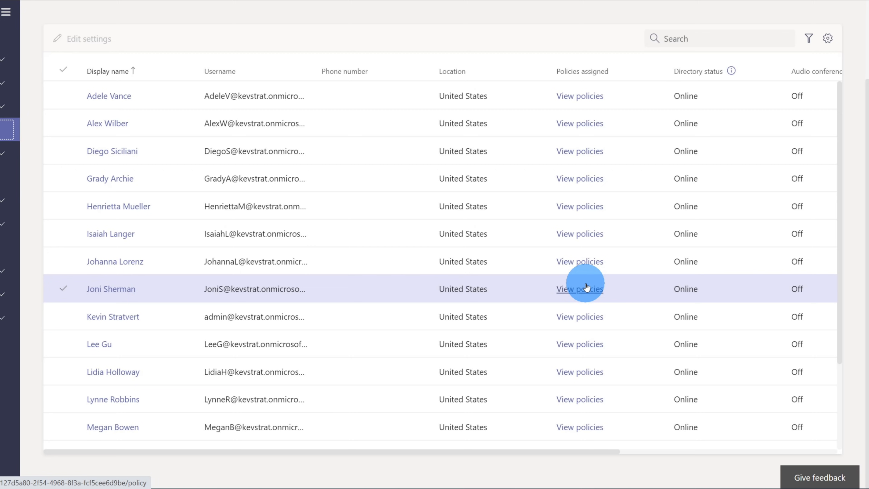
pyautogui.click(586, 312)
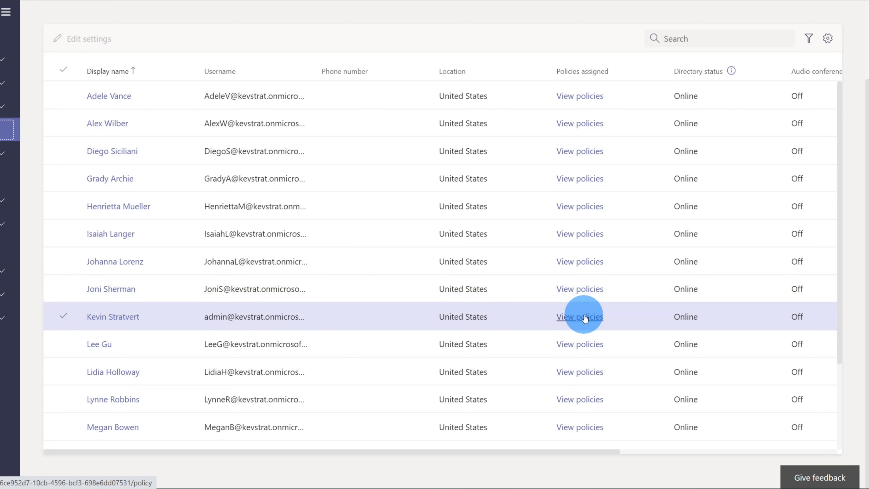
pyautogui.click(573, 322)
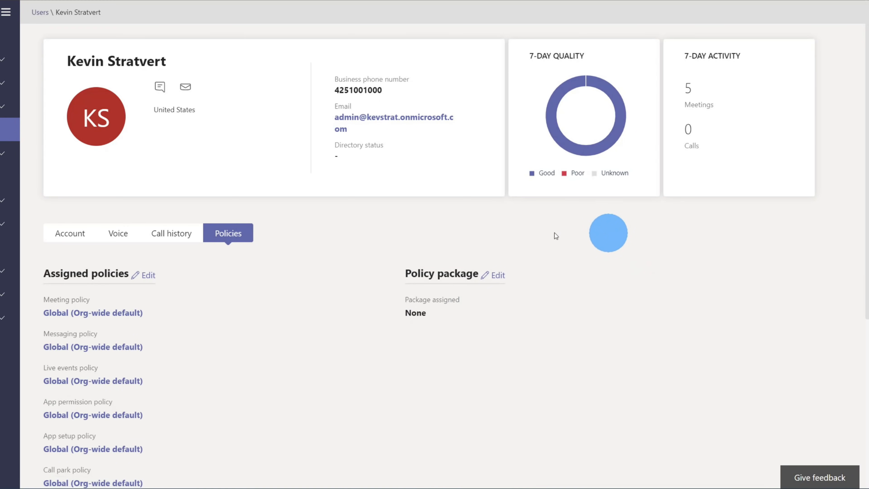
# Open the account's Global (Org-wide default) meeting policy and examine its Audio & video settings, including Allow NDI streaming.
pyautogui.scroll(-5, 126, 293)
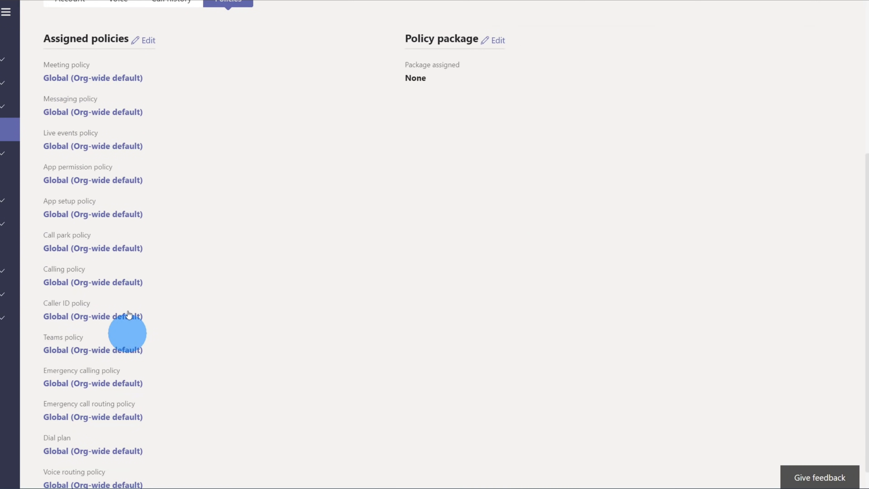
pyautogui.scroll(3, 138, 304)
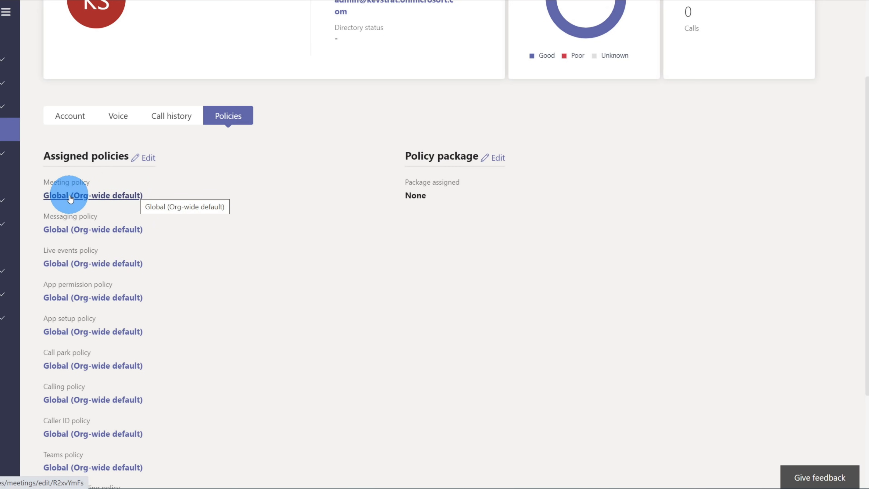
pyautogui.click(119, 196)
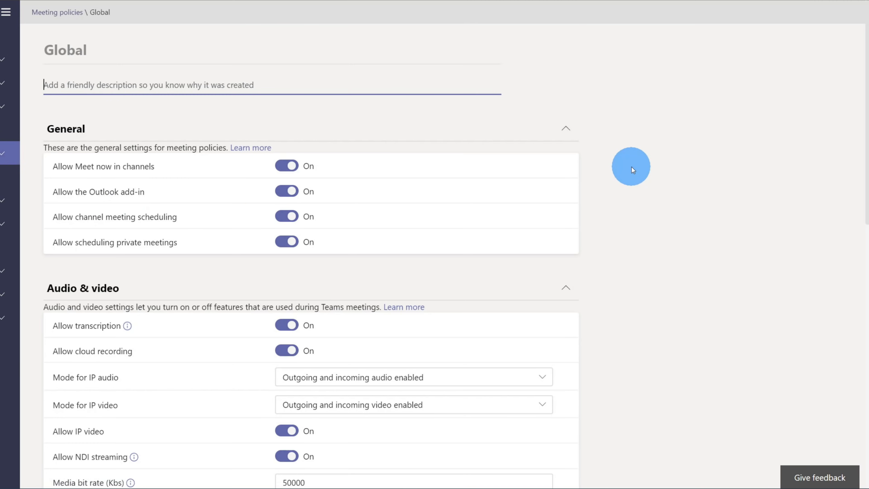
pyautogui.scroll(-2, 632, 169)
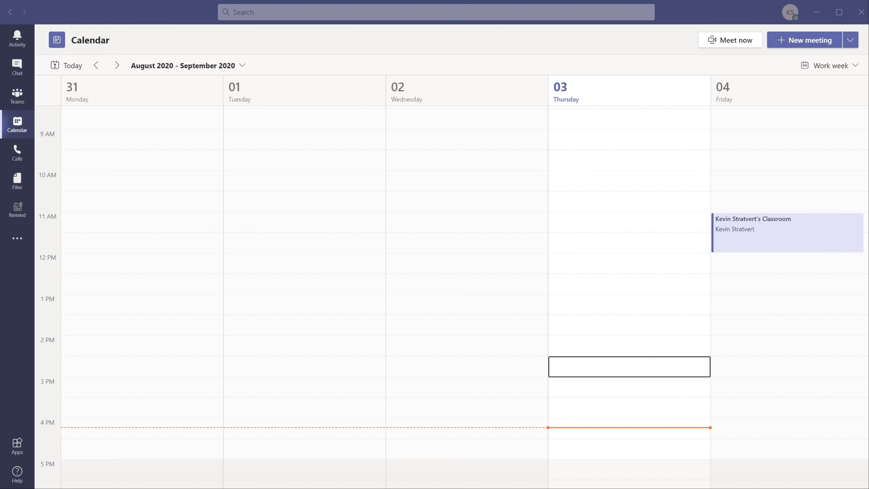
# Switch to the Teams desktop app and turn on Network Device Interface (NDI) in the Permissions settings.
pyautogui.click(823, 145)
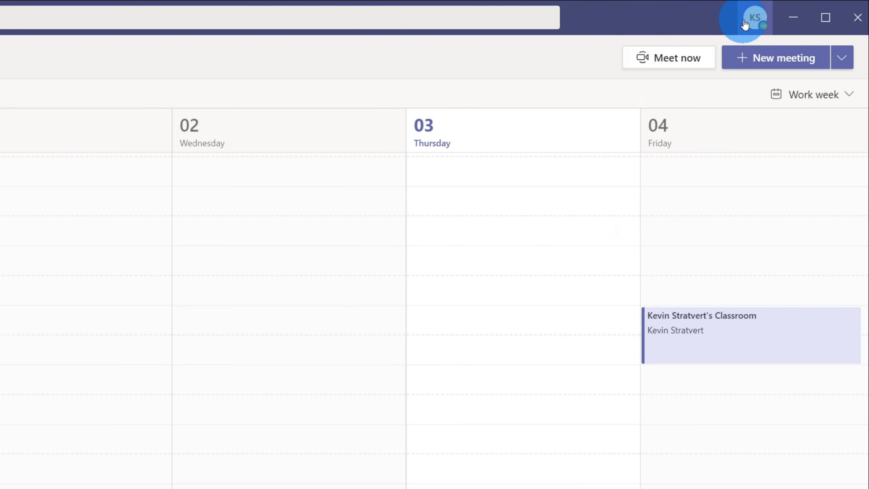
pyautogui.click(756, 29)
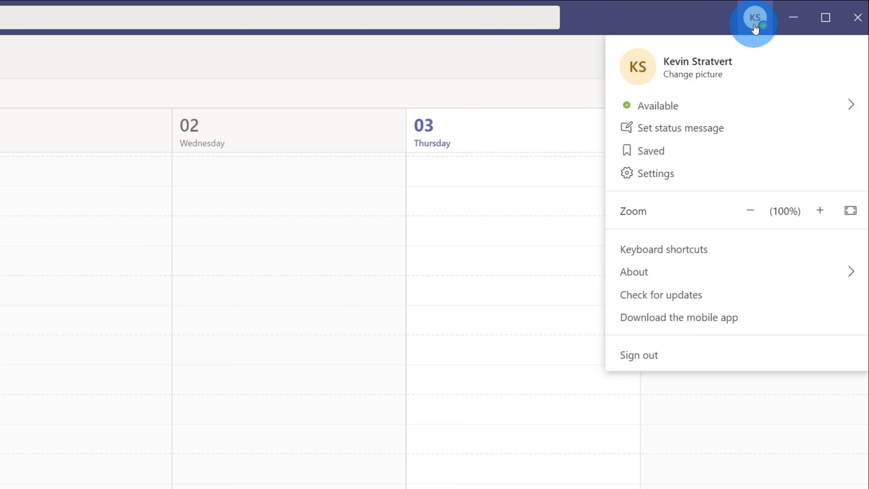
pyautogui.click(750, 178)
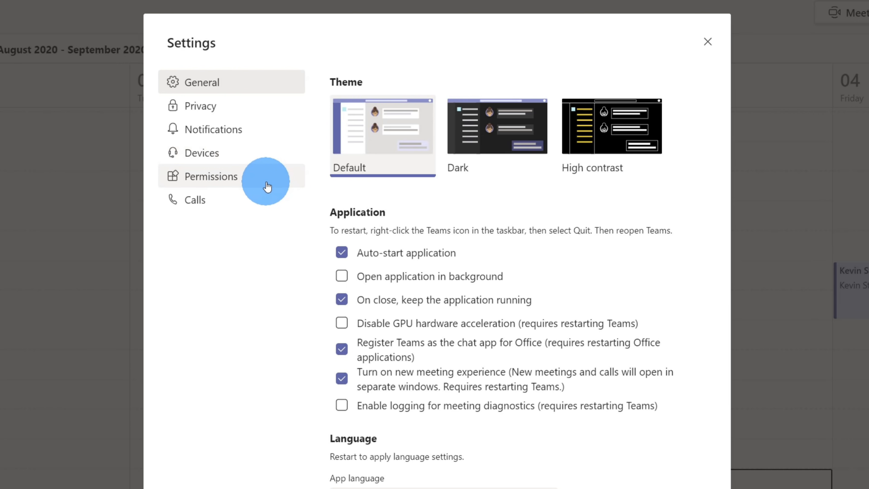
pyautogui.click(267, 187)
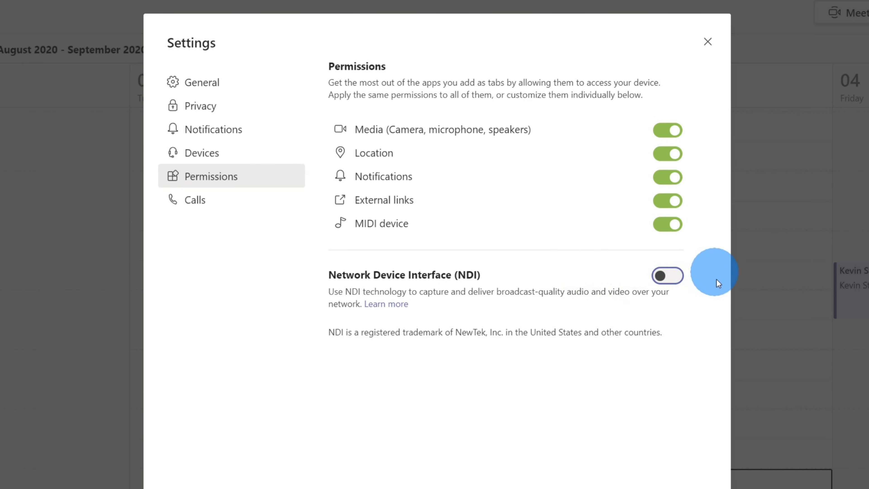
pyautogui.click(671, 278)
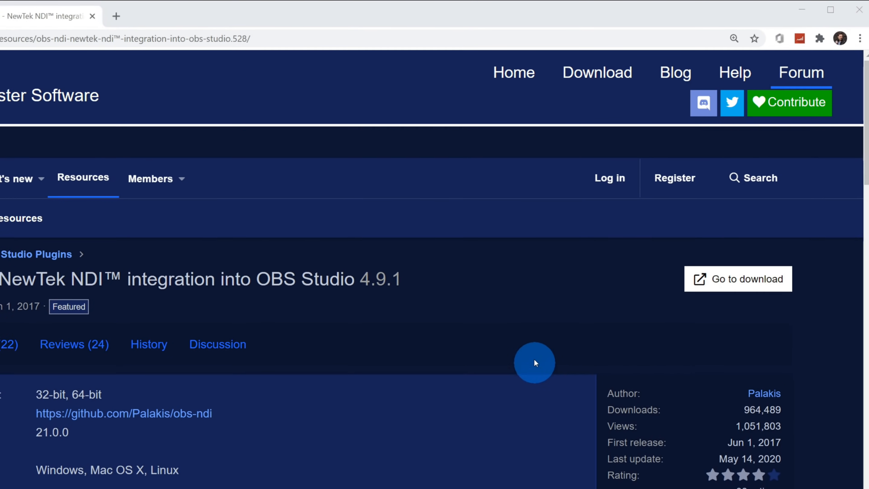
# Switch to the browser, open the obs-ndi 4.9.1 release page from the OBS plugin page, and look through its downloads.
pyautogui.click(735, 289)
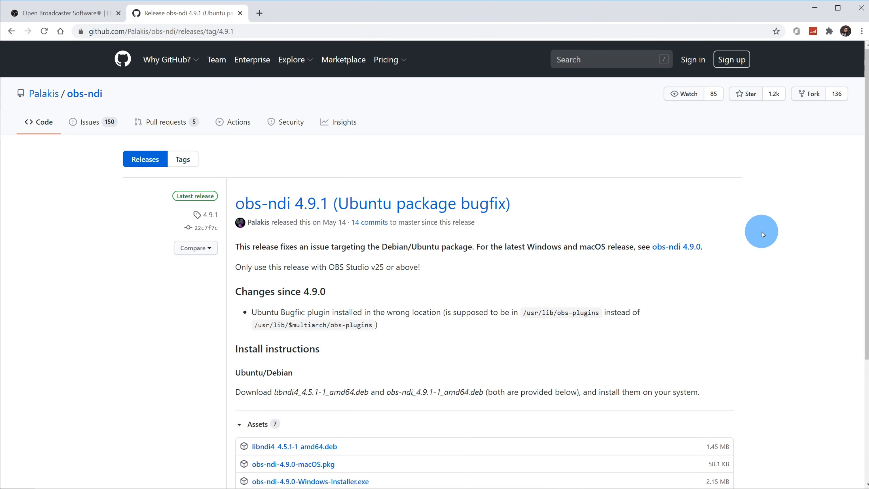
pyautogui.scroll(-5, 733, 236)
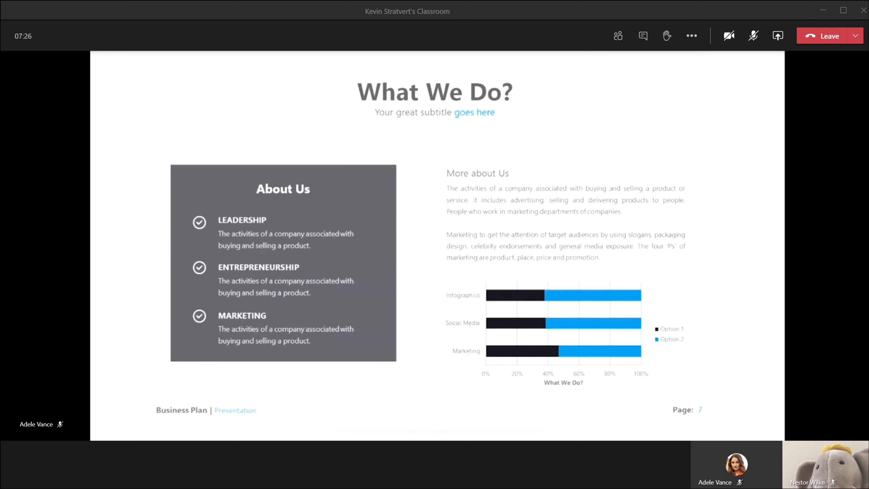
# Switch to the Teams classroom meeting, review its participants list, and locate the option to start recording.
pyautogui.click(618, 35)
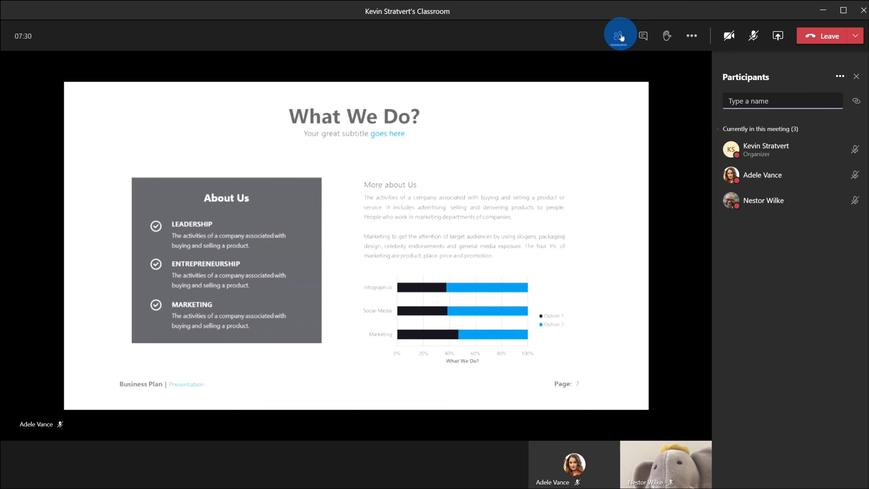
pyautogui.click(621, 37)
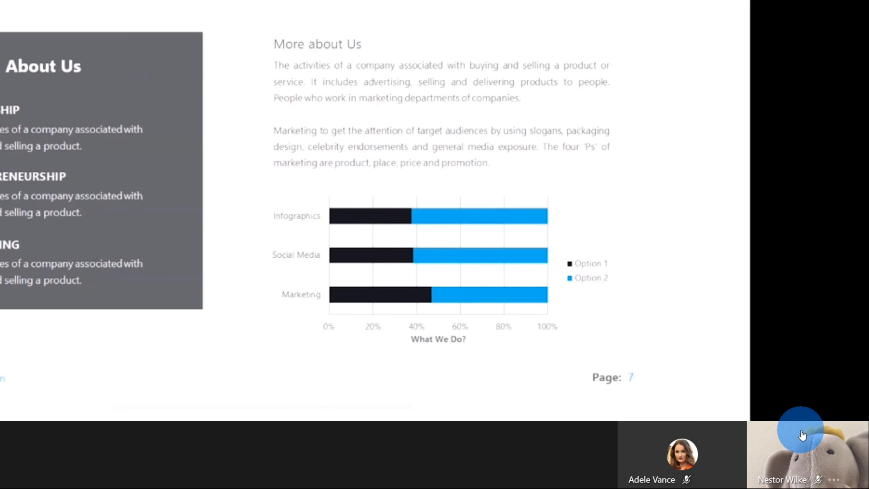
pyautogui.moveTo(811, 444)
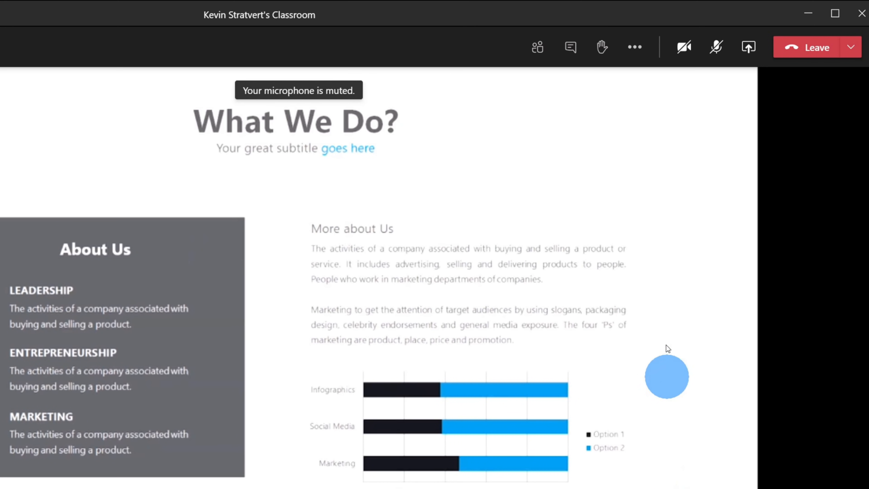
pyautogui.click(637, 50)
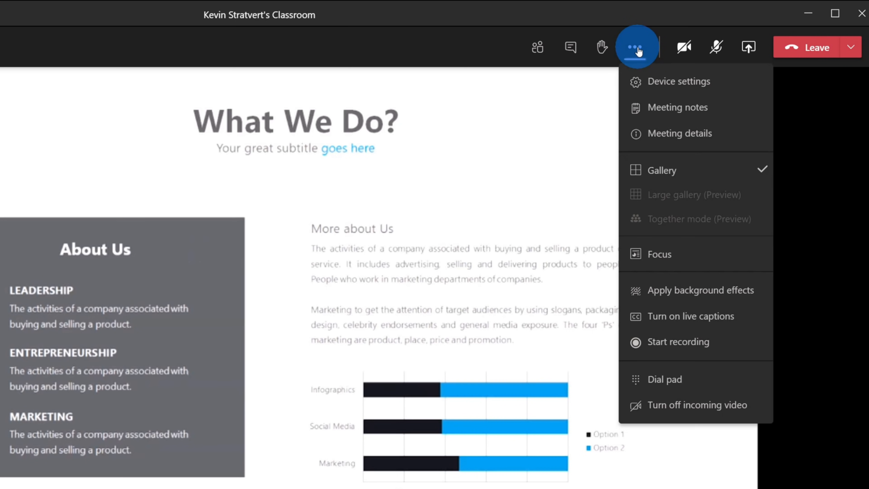
pyautogui.click(711, 342)
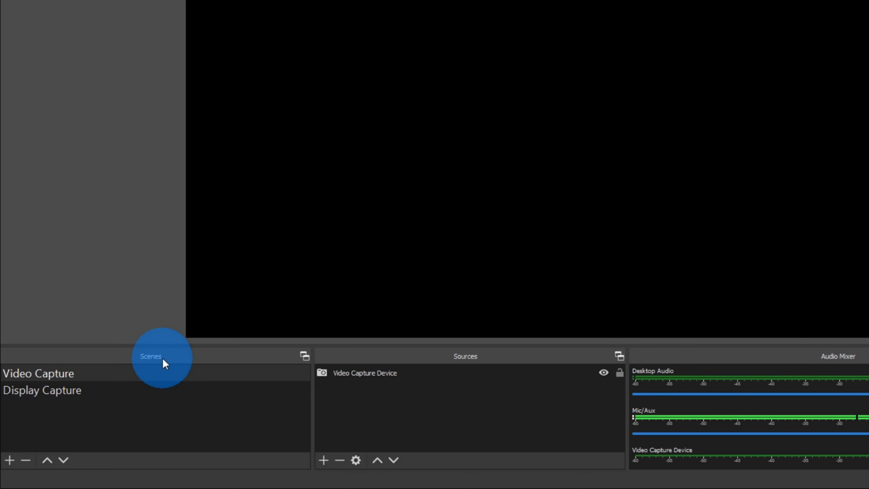
# Switch to OBS Studio and add a scene named "Custom Teams Recording".
pyautogui.click(437, 379)
pyautogui.click(439, 411)
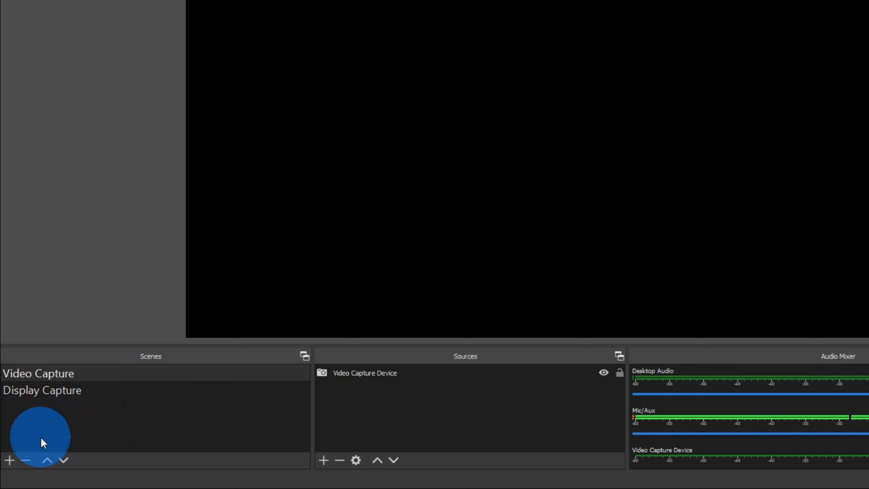
pyautogui.click(11, 461)
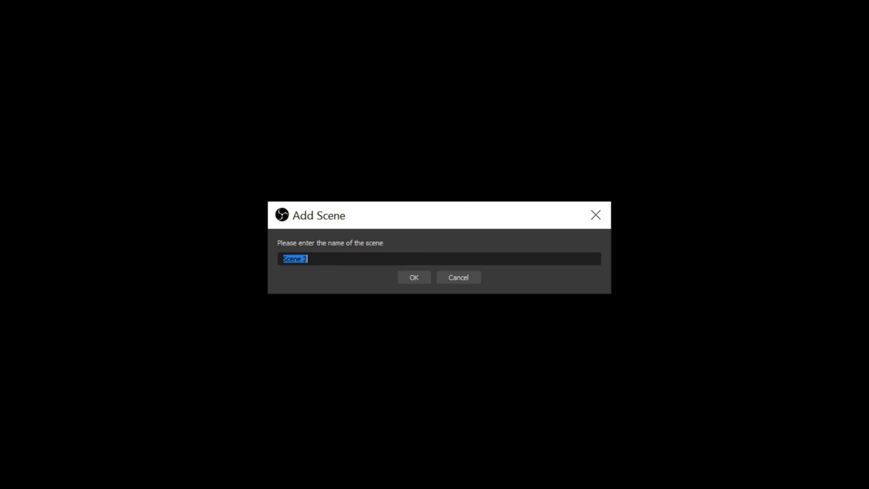
pyautogui.write('Custom Teams Recording')
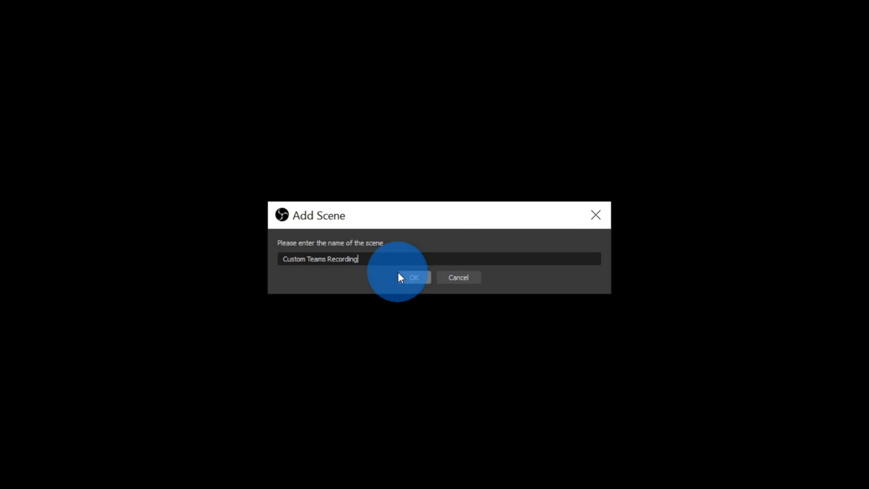
pyautogui.click(414, 278)
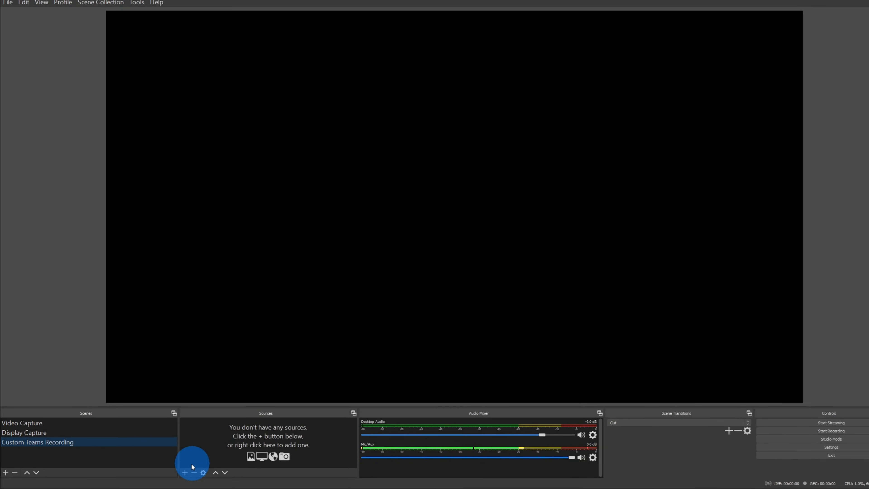
# Add an image source named "Background" using the Background for Teams JPG from the Desktop, and enlarge it to fill the canvas.
pyautogui.click(185, 473)
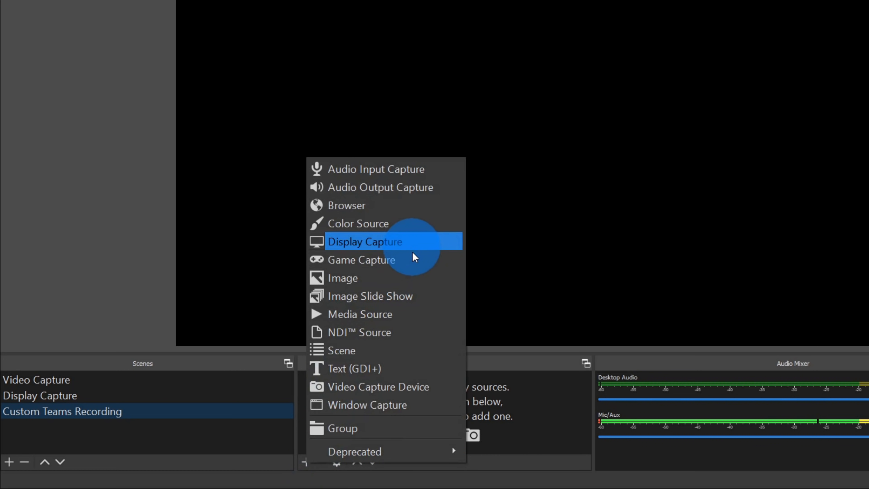
pyautogui.click(420, 281)
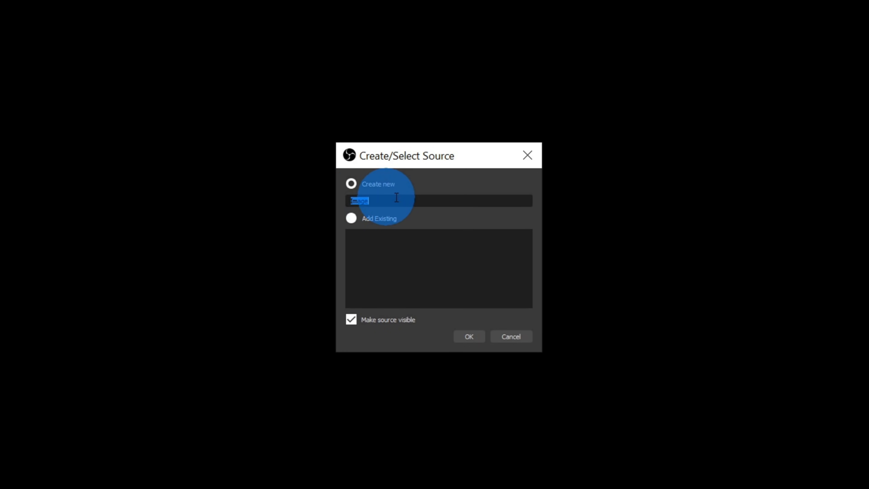
pyautogui.write('Background')
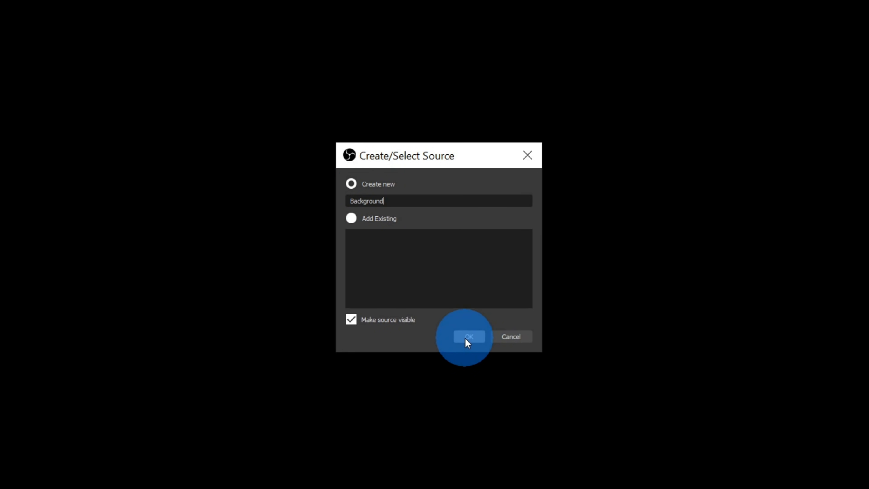
pyautogui.click(468, 343)
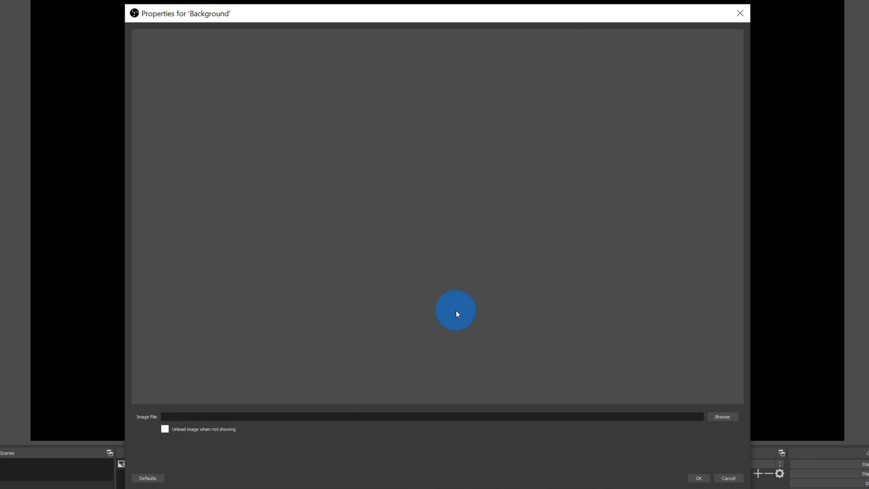
pyautogui.click(720, 418)
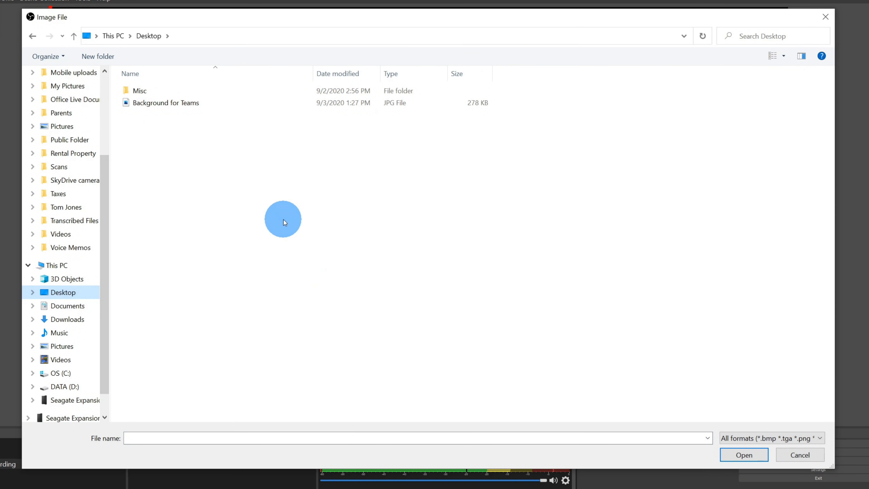
pyautogui.click(235, 107)
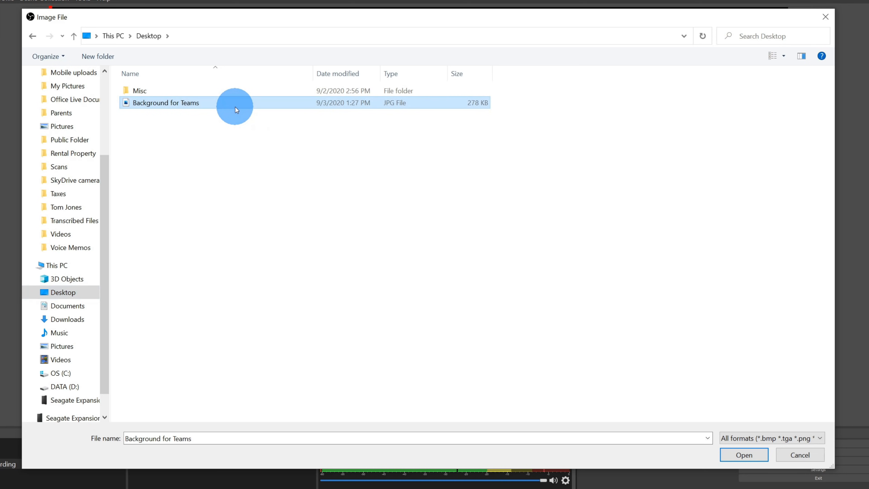
pyautogui.click(743, 455)
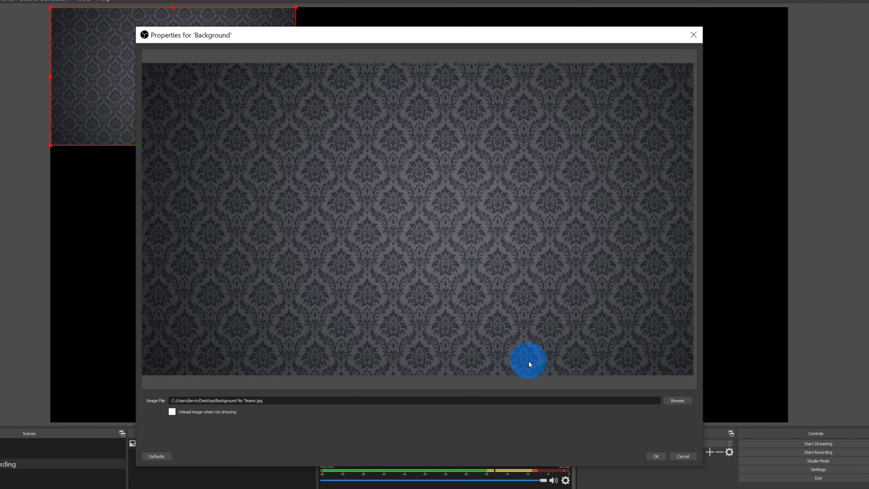
pyautogui.click(654, 455)
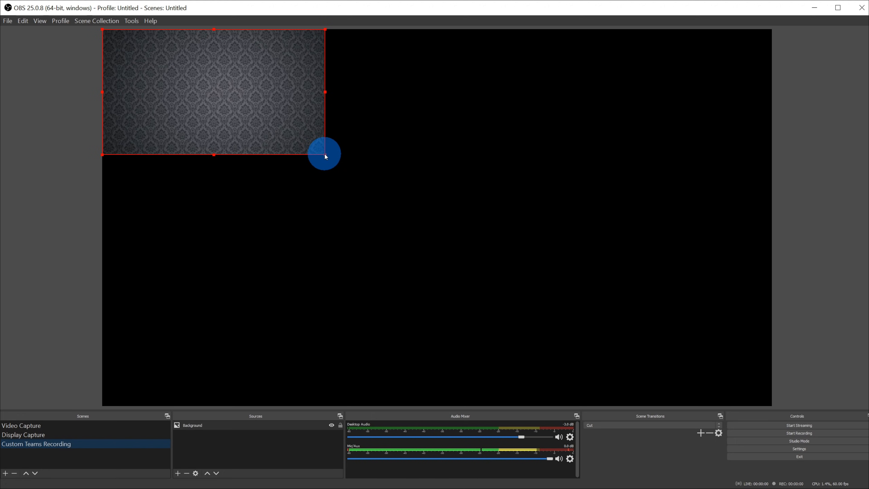
pyautogui.moveTo(325, 153); pyautogui.dragTo(772, 404)
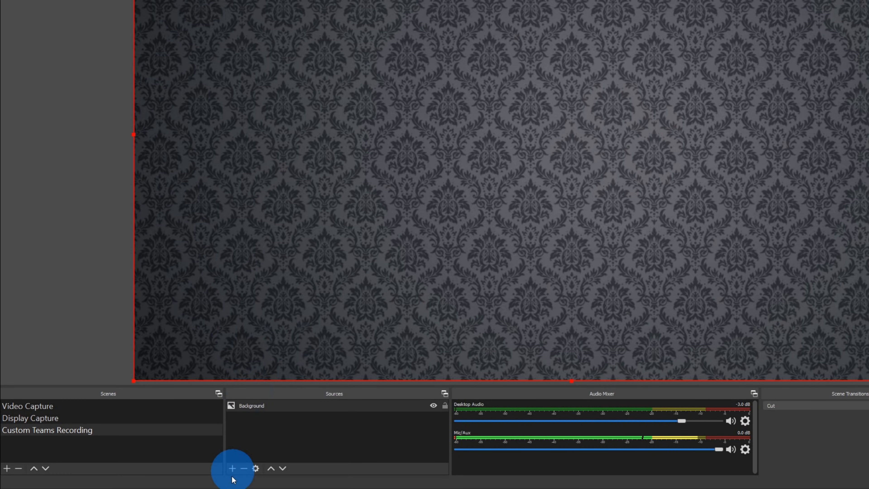
# Add a Text (GDI+) source named with the teacher's classroom title, and enter the same title as its text.
pyautogui.click(230, 469)
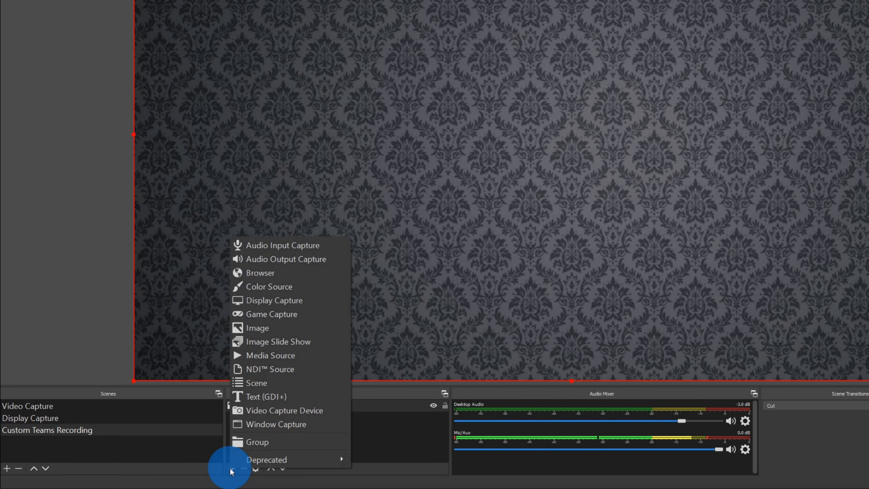
pyautogui.click(298, 396)
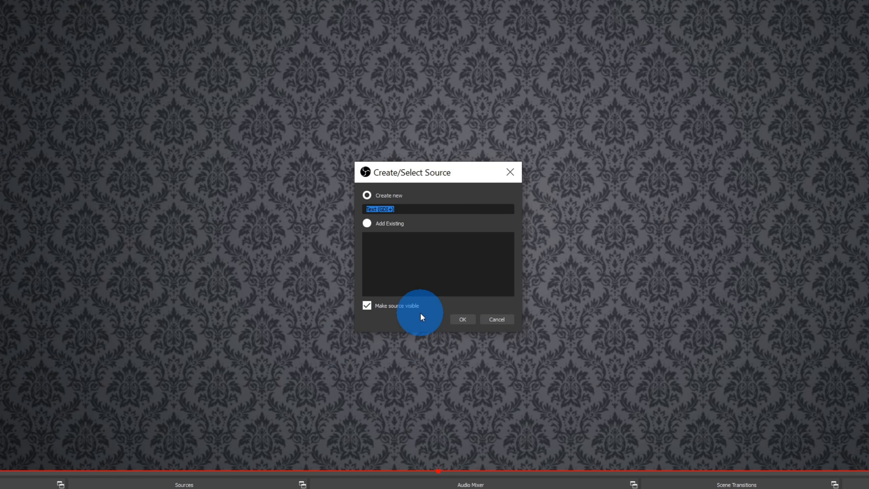
pyautogui.write("Kevin Stratvert's Classroom")
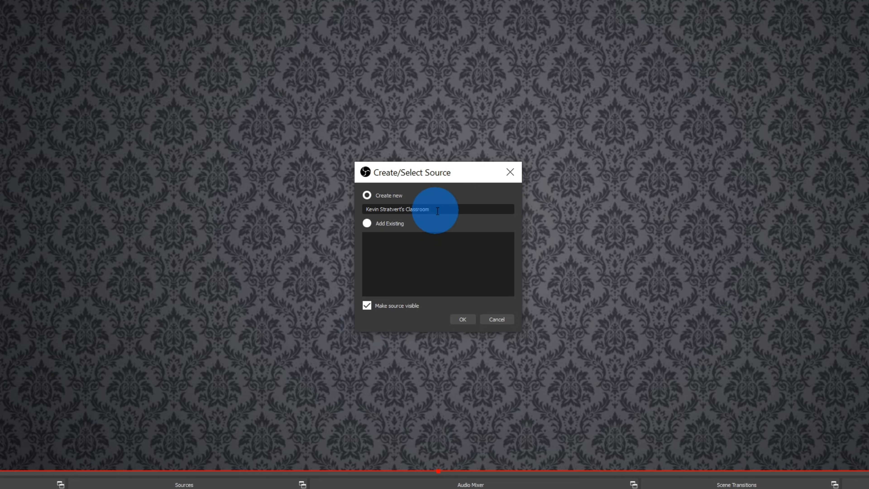
pyautogui.press('Return')
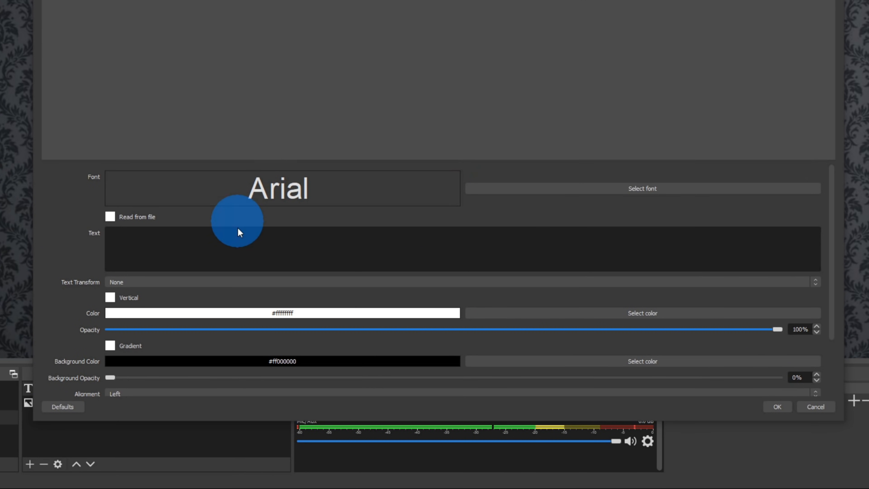
pyautogui.click(239, 232)
pyautogui.write("Kevin Stratvert's Classroom")
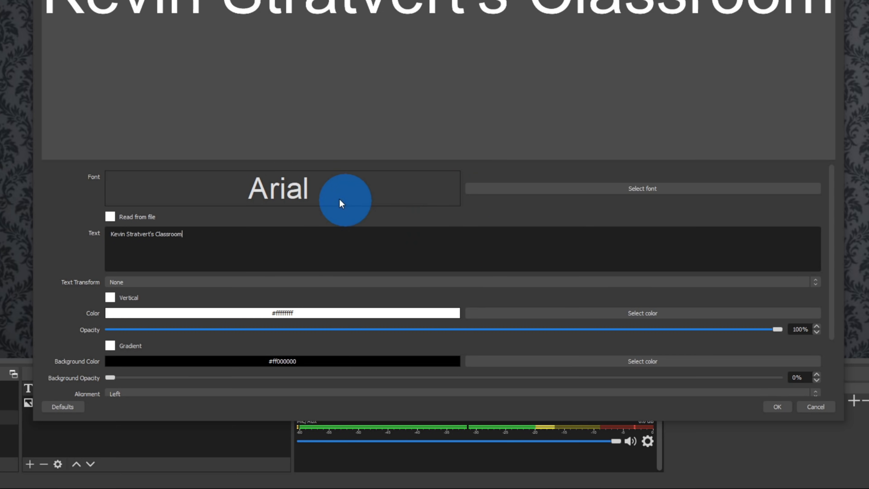
pyautogui.scroll(-1, 491, 194)
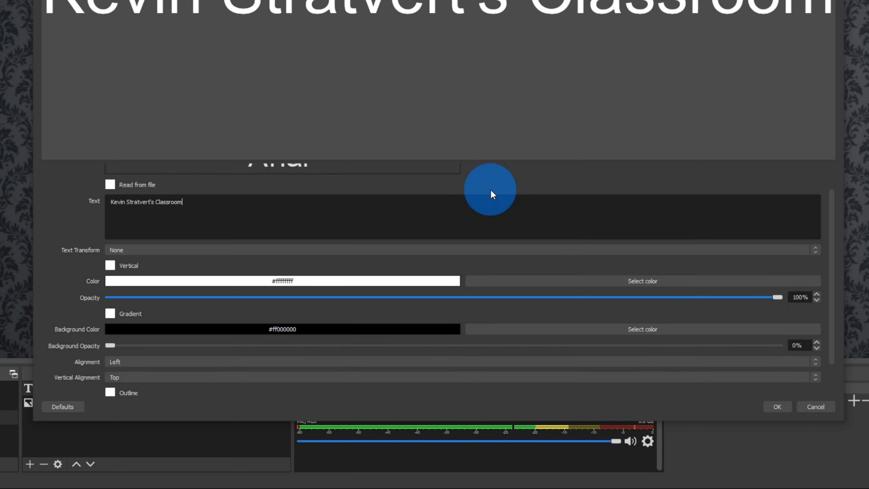
pyautogui.scroll(-1, 387, 294)
pyautogui.scroll(-1, 415, 304)
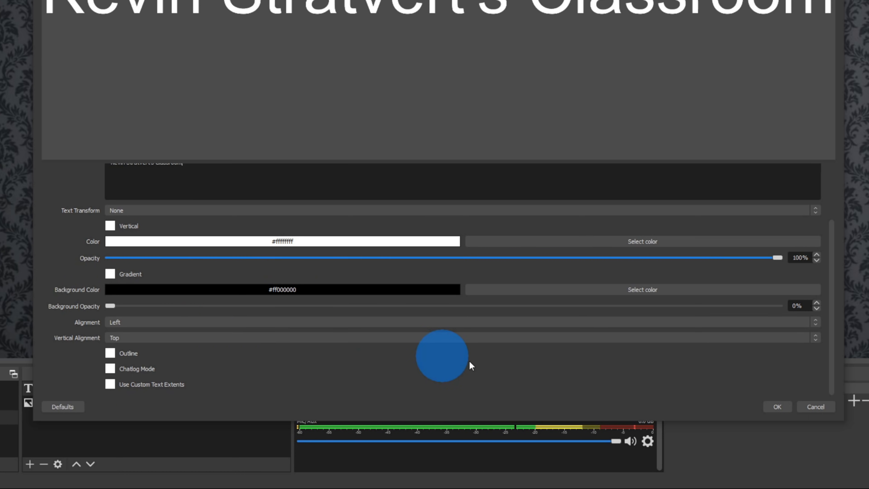
pyautogui.click(776, 406)
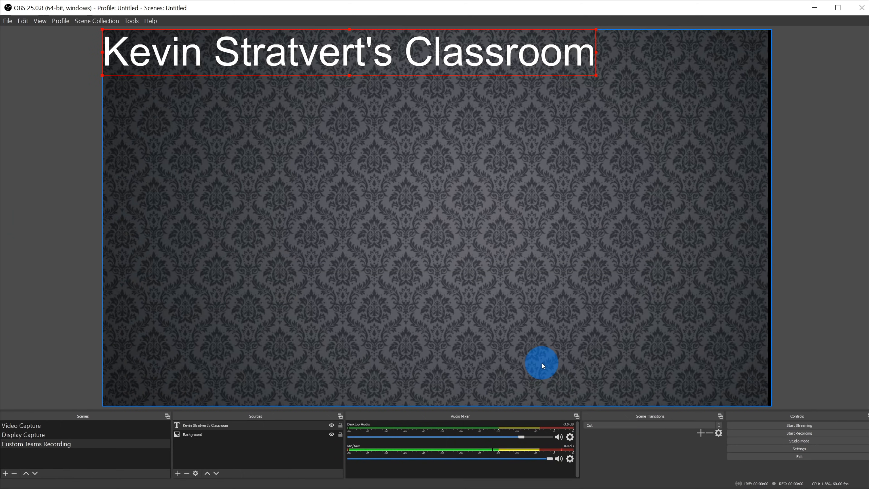
# Shrink the classroom title to about half the canvas width and center it horizontally near the canvas's upper edge.
pyautogui.moveTo(343, 55); pyautogui.dragTo(448, 67)
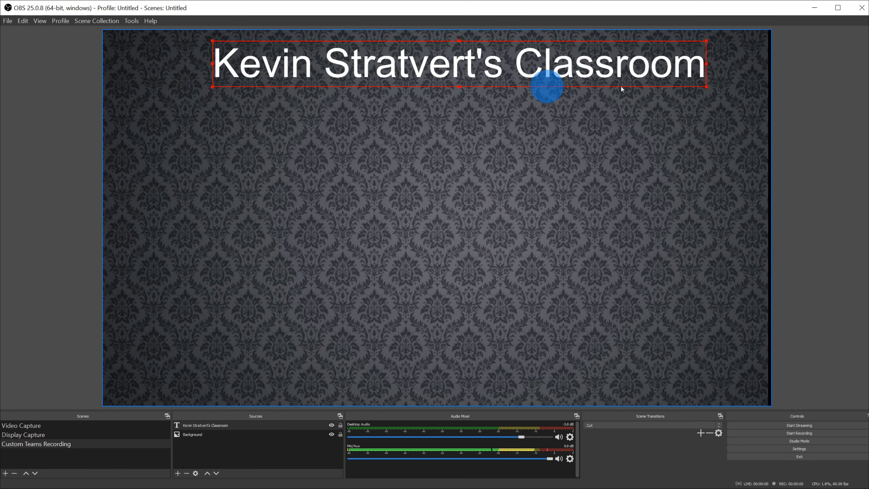
pyautogui.moveTo(706, 86); pyautogui.dragTo(560, 72)
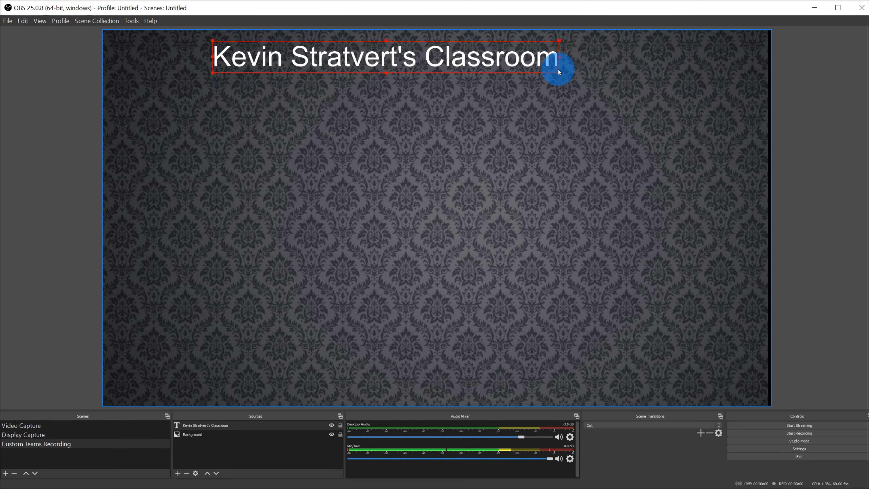
pyautogui.click(408, 56)
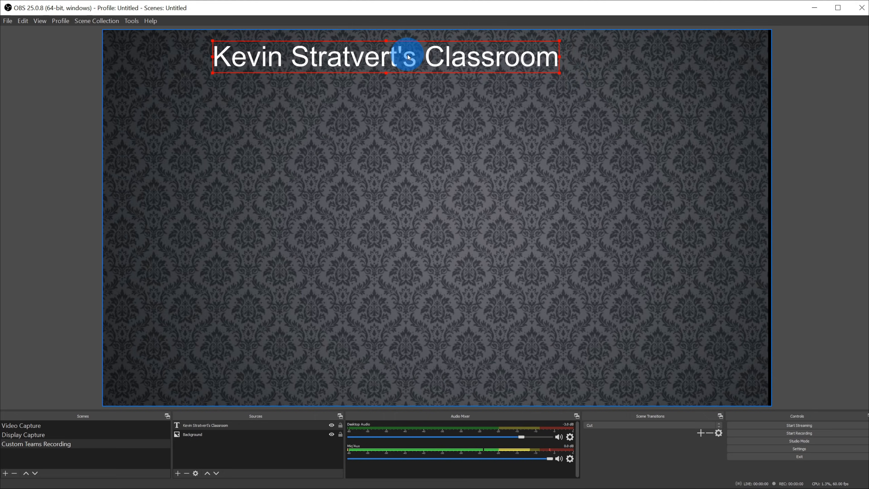
pyautogui.rightClick(409, 58)
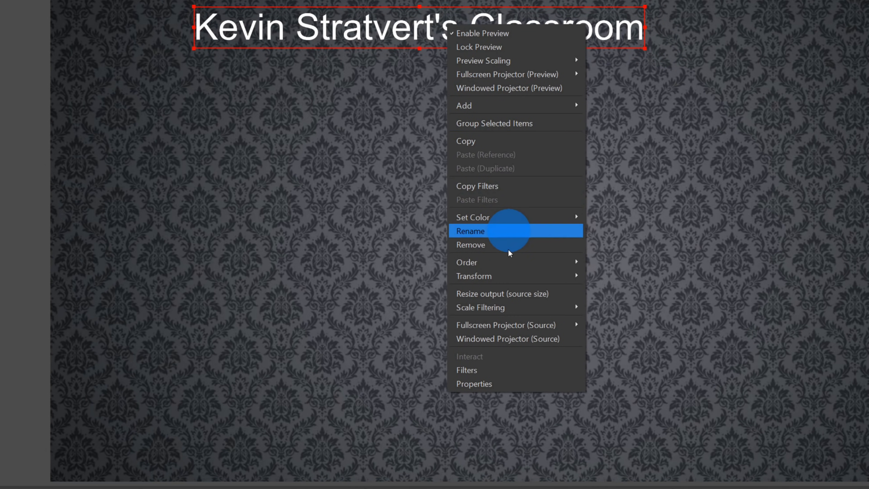
pyautogui.moveTo(510, 274)
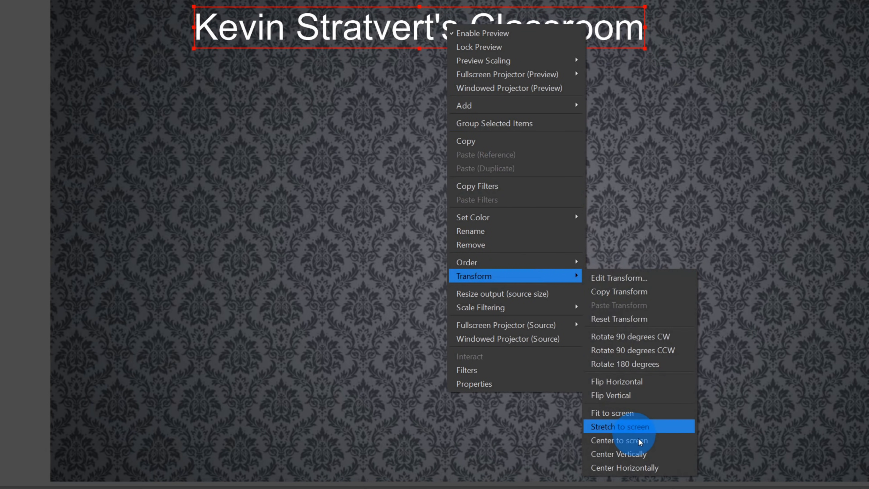
pyautogui.click(643, 465)
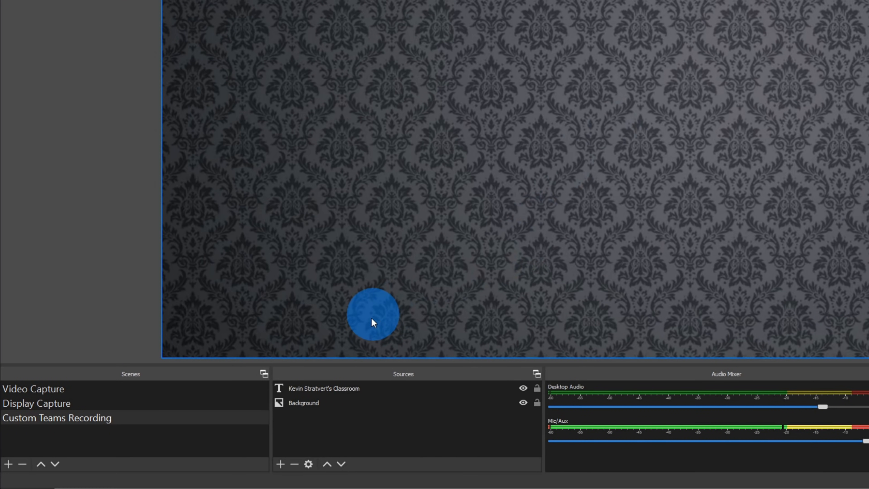
# Add an NDI source named for the host's video, with the MS Teams - (Local) feed as its source name.
pyautogui.click(280, 464)
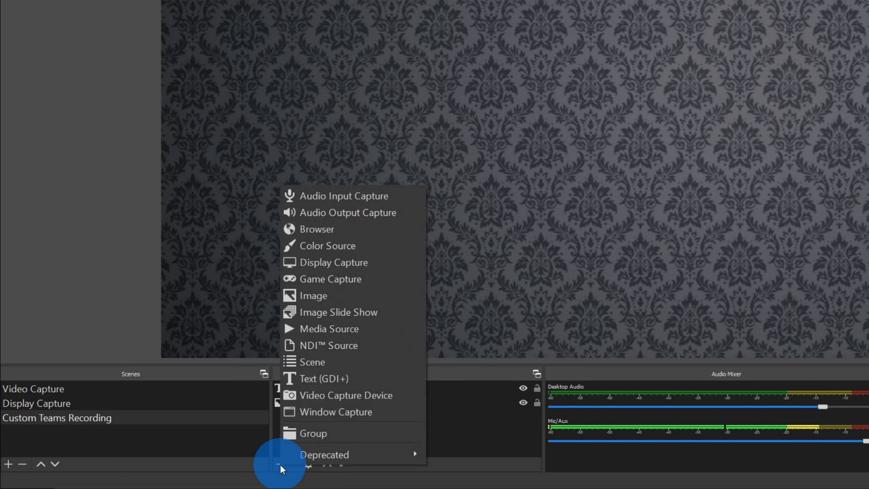
pyautogui.click(369, 346)
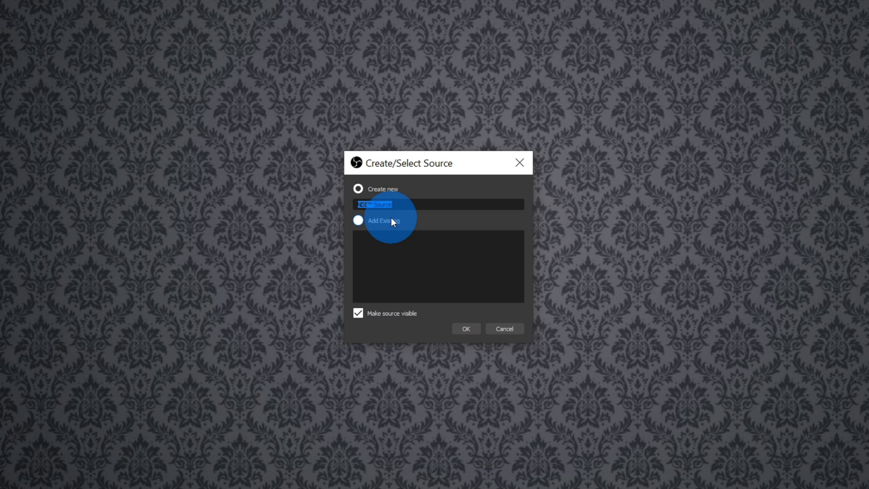
pyautogui.write('Kevin Video')
pyautogui.click(465, 328)
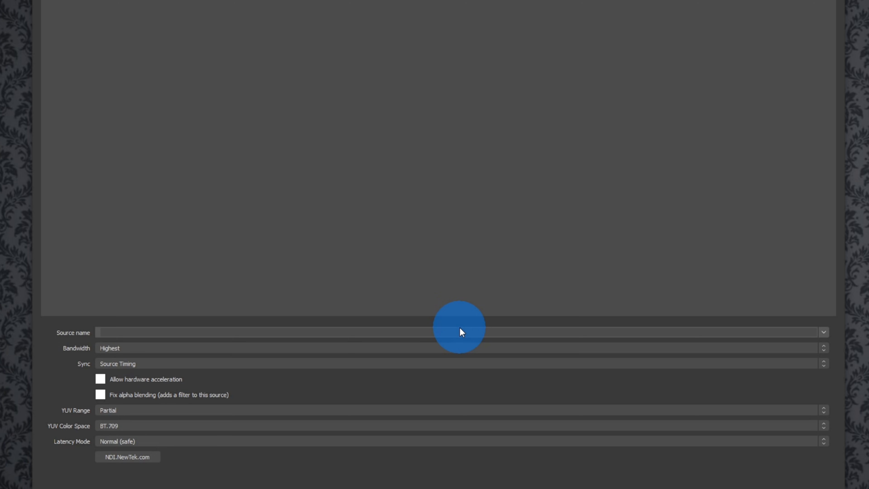
pyautogui.click(824, 332)
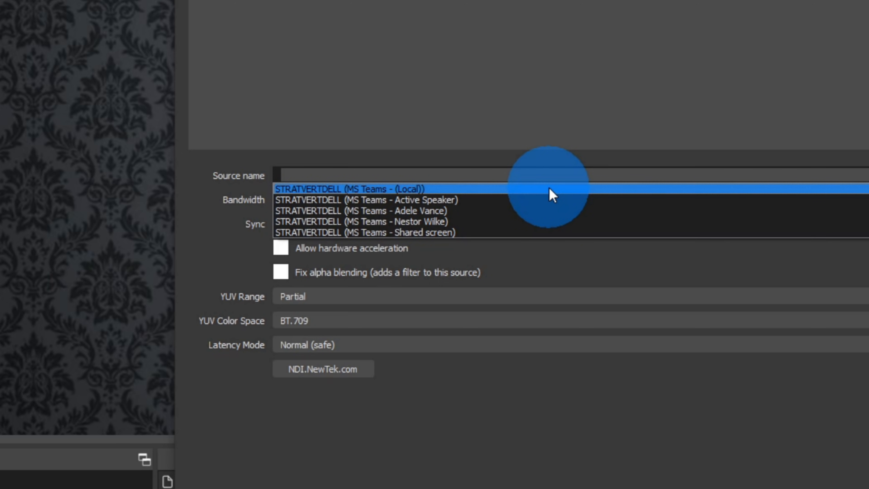
pyautogui.click(552, 194)
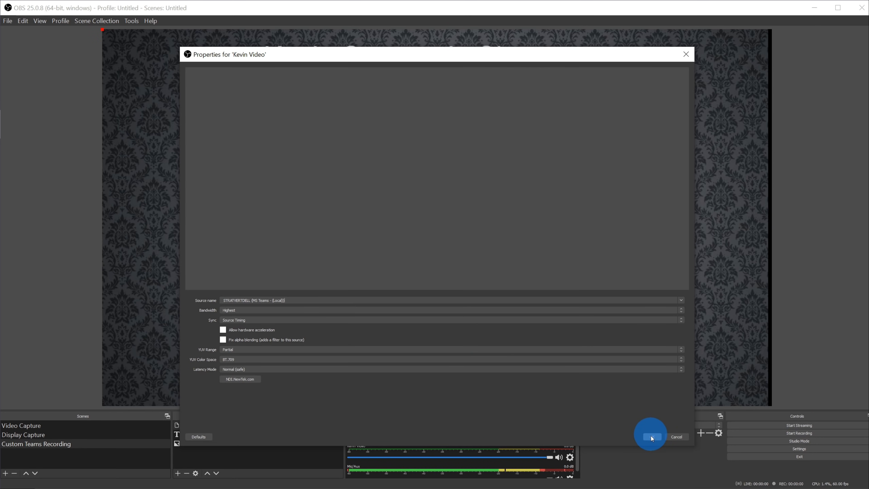
pyautogui.click(651, 436)
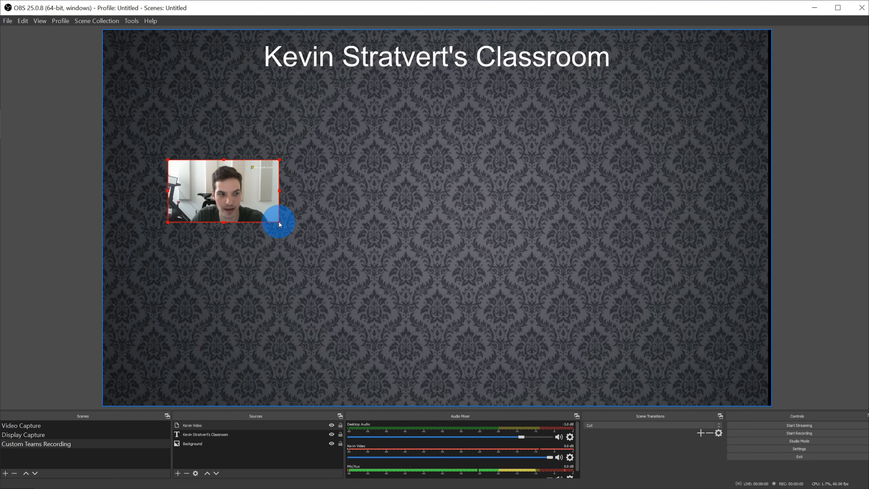
# Enlarge the host's video, crop its left and right edges, and position it near the canvas's left edge below the title.
pyautogui.moveTo(279, 223); pyautogui.dragTo(263, 245)
pyautogui.click(296, 238)
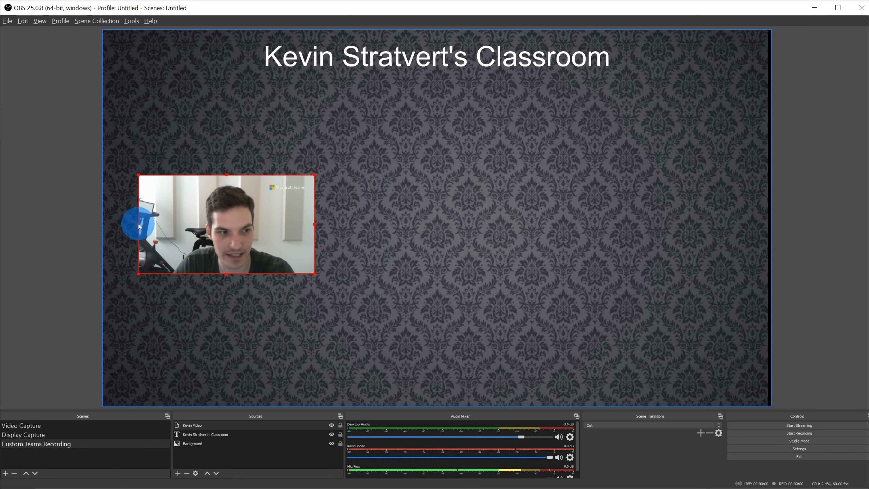
pyautogui.moveTo(139, 224); pyautogui.dragTo(170, 226)
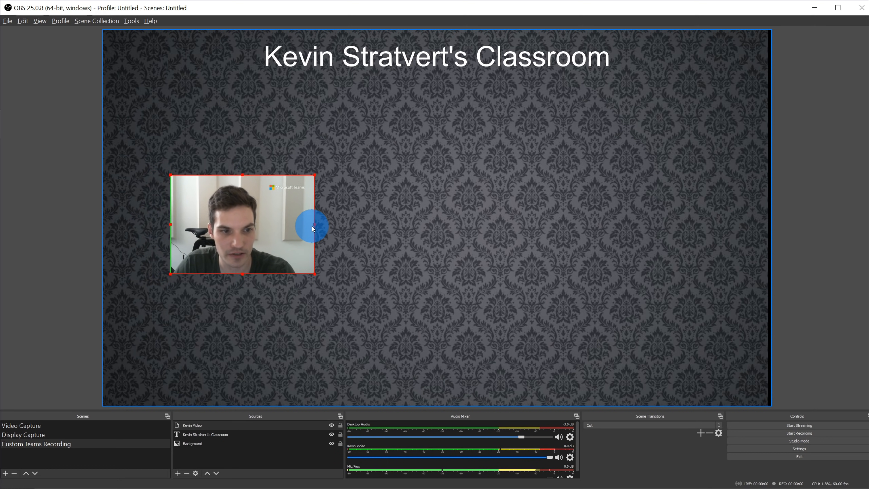
pyautogui.moveTo(315, 224)
pyautogui.mouseDown()
pyautogui.moveTo(270, 223)
pyautogui.moveTo(307, 224)
pyautogui.mouseUp()
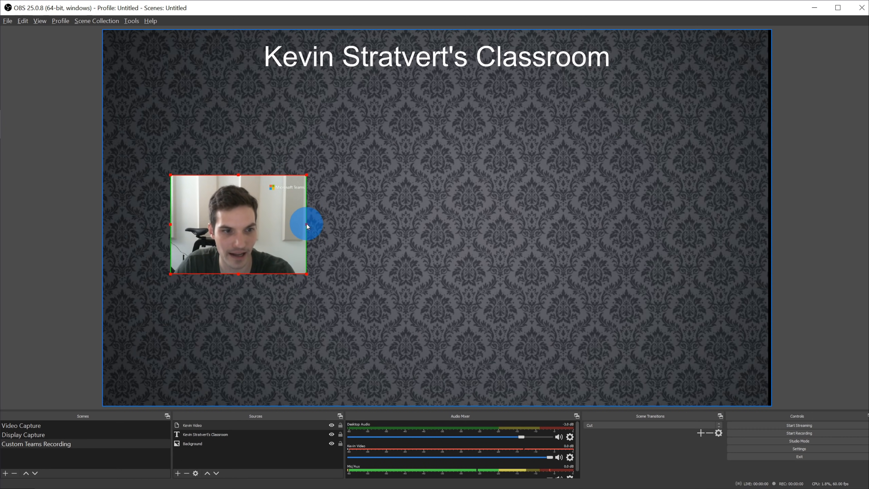
pyautogui.moveTo(259, 238); pyautogui.dragTo(238, 235)
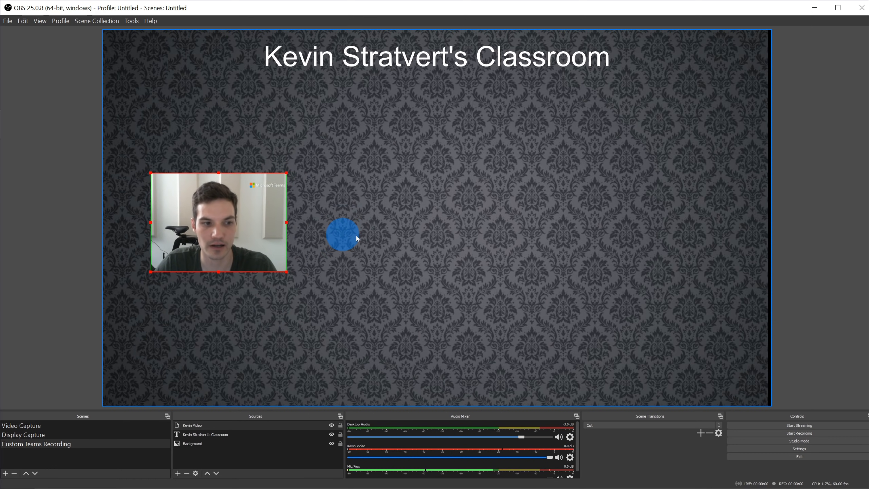
pyautogui.moveTo(239, 233); pyautogui.dragTo(219, 228)
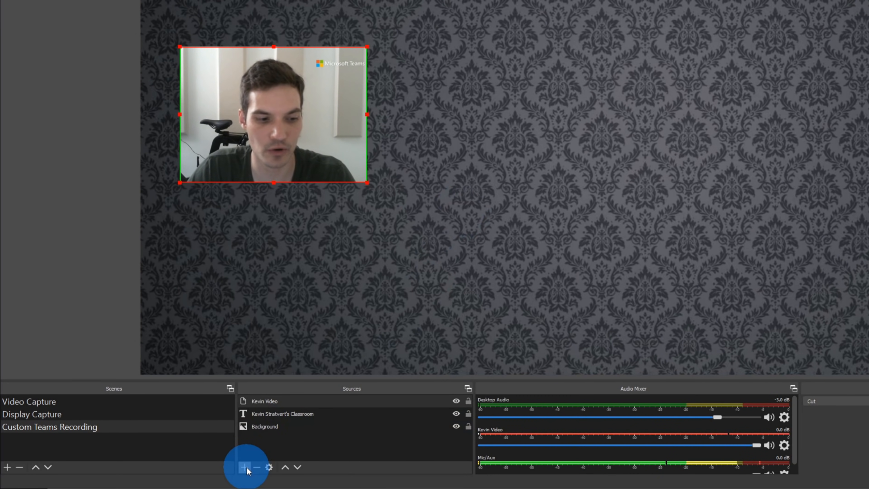
# Add an NDI source named "Screen Share" with the MS Teams - Shared screen feed as its source name.
pyautogui.click(247, 467)
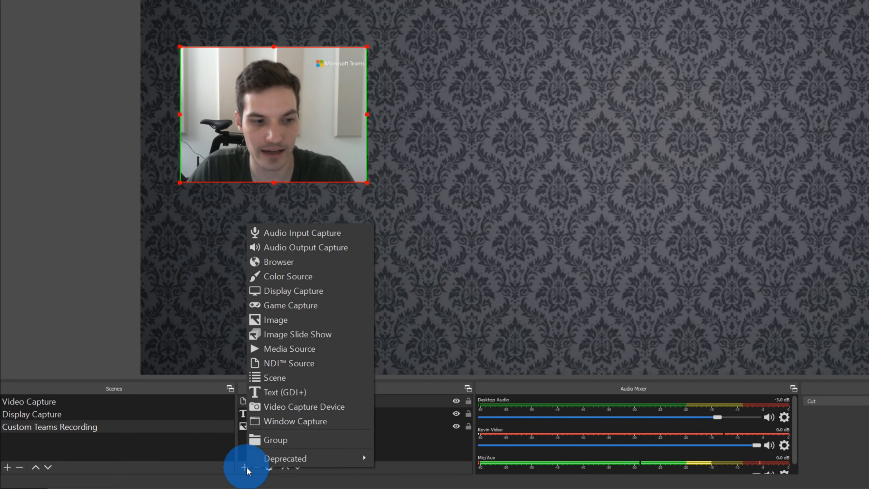
pyautogui.click(315, 363)
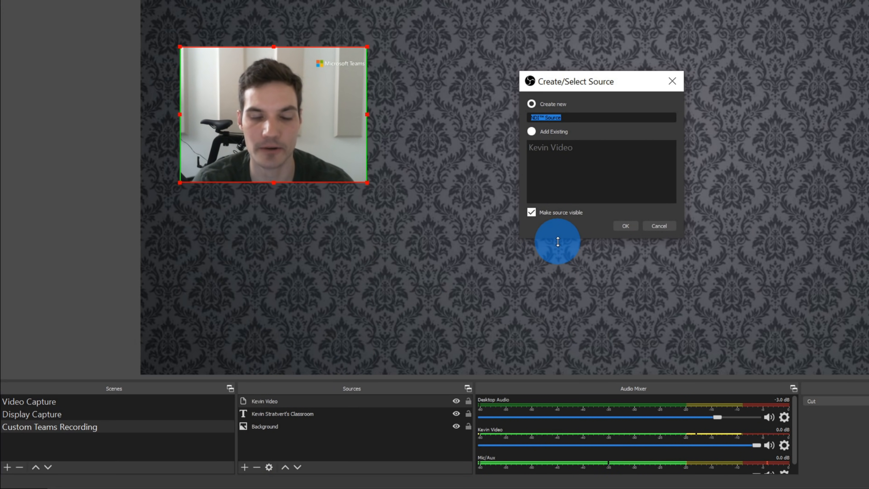
pyautogui.write('Screen Share')
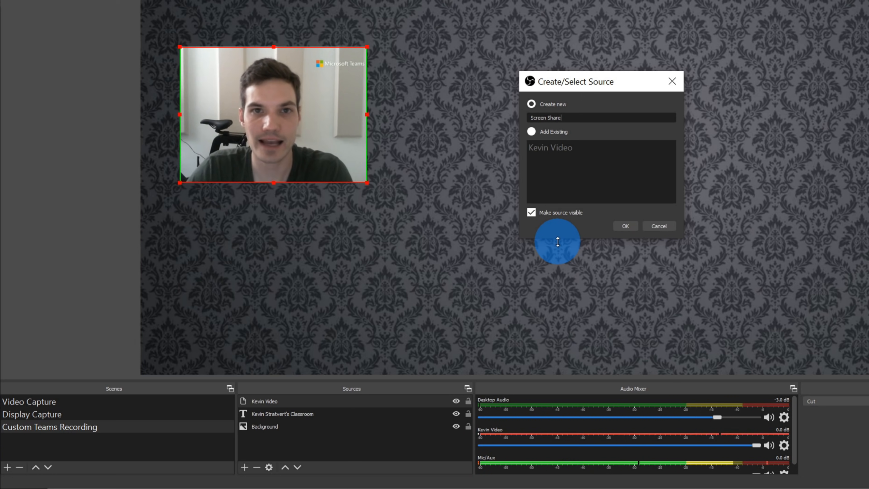
pyautogui.click(620, 224)
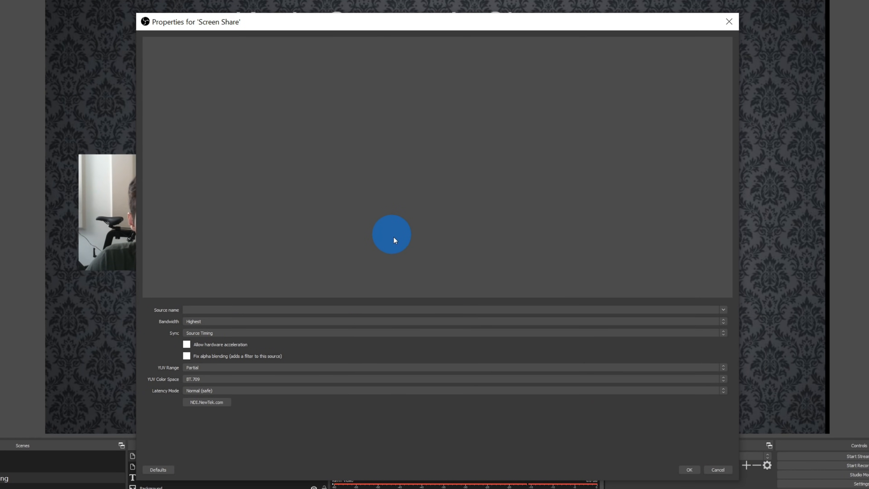
pyautogui.click(723, 310)
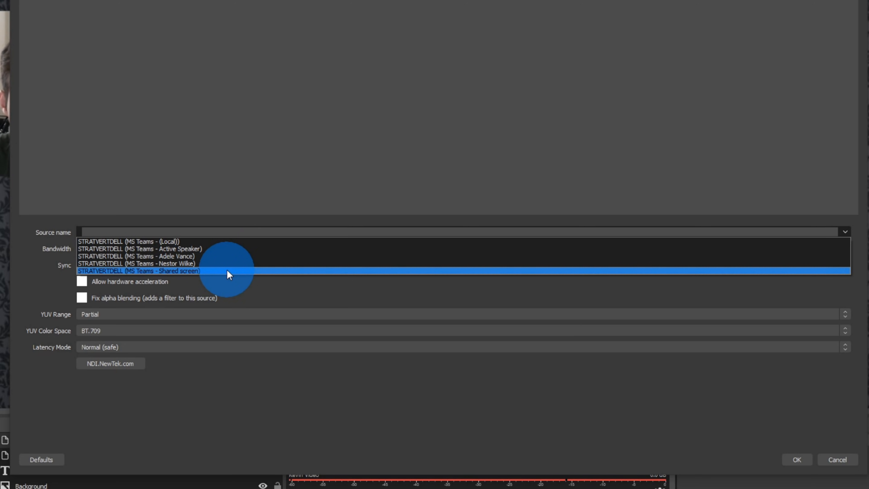
pyautogui.click(229, 271)
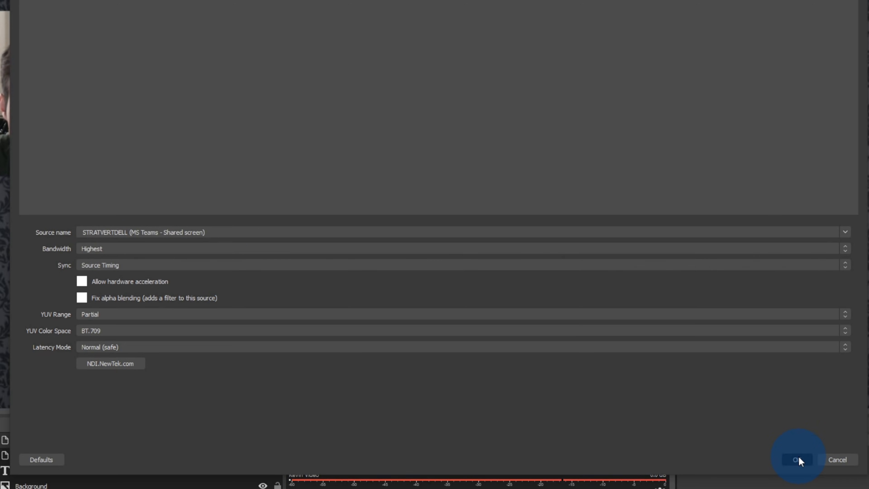
pyautogui.click(797, 459)
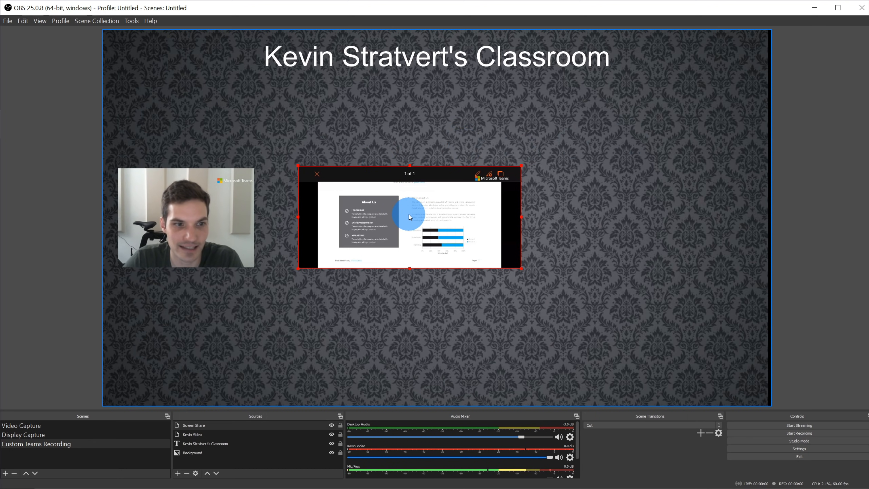
# Enlarge the screen share to fill most of the canvas beside the host's video, and position it just below the classroom title.
pyautogui.moveTo(406, 214); pyautogui.dragTo(380, 162)
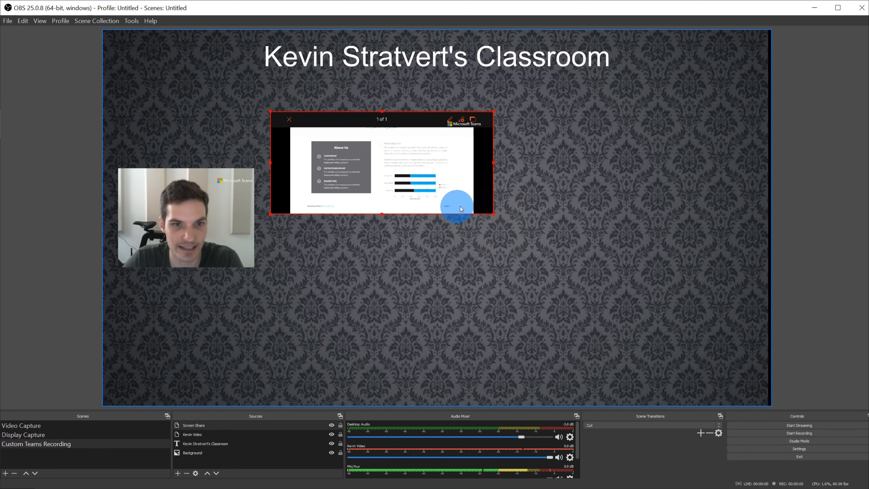
pyautogui.moveTo(495, 214); pyautogui.dragTo(697, 337)
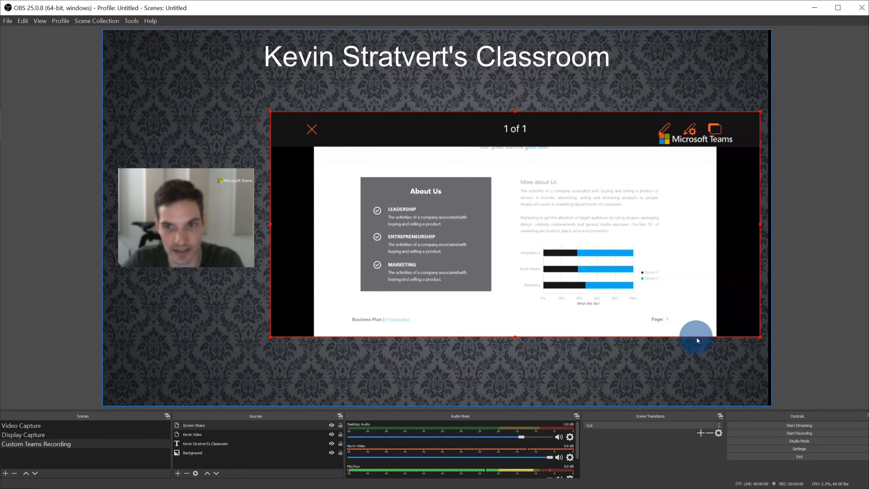
pyautogui.moveTo(635, 273)
pyautogui.mouseDown()
pyautogui.moveTo(630, 259)
pyautogui.moveTo(647, 277)
pyautogui.mouseUp()
pyautogui.click(483, 368)
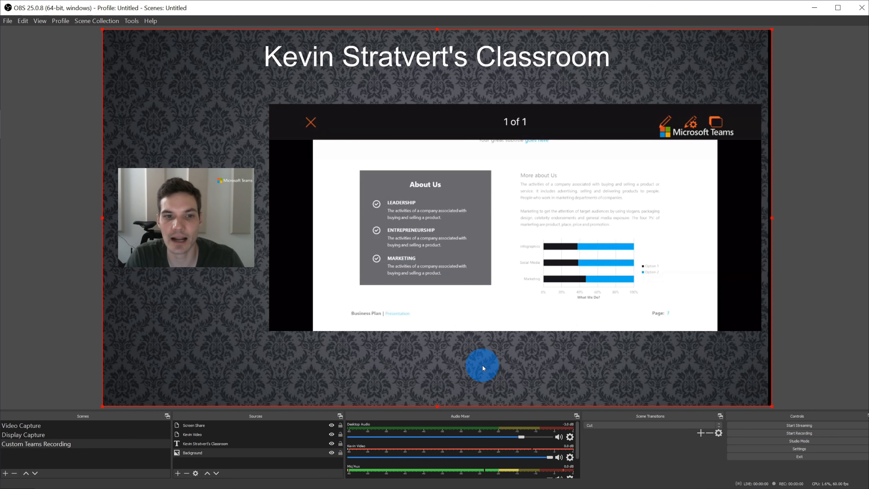
pyautogui.click(435, 238)
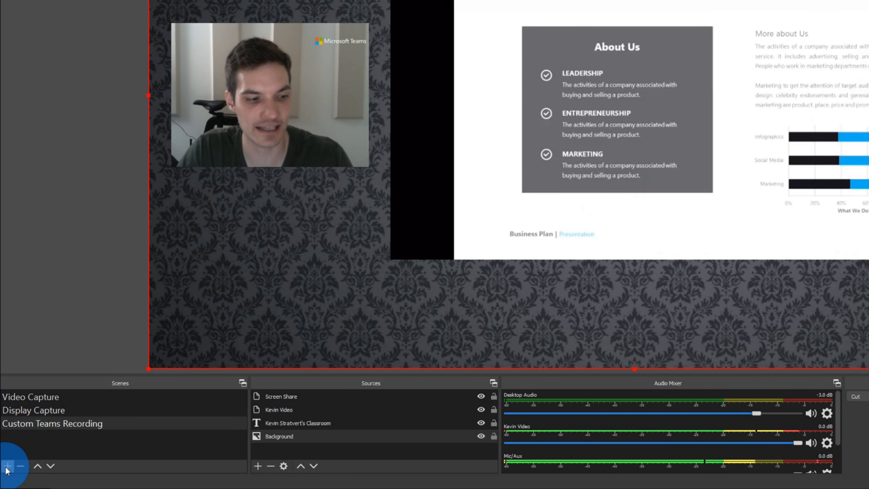
# Add a scene named "Custom Teams Recording Screen Share".
pyautogui.click(7, 466)
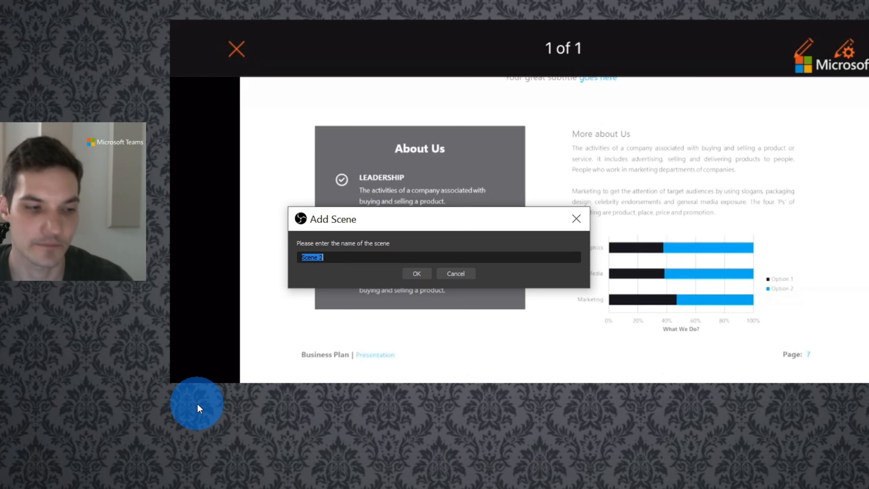
pyautogui.write('Custom Teams Recording Screen Share')
pyautogui.click(405, 275)
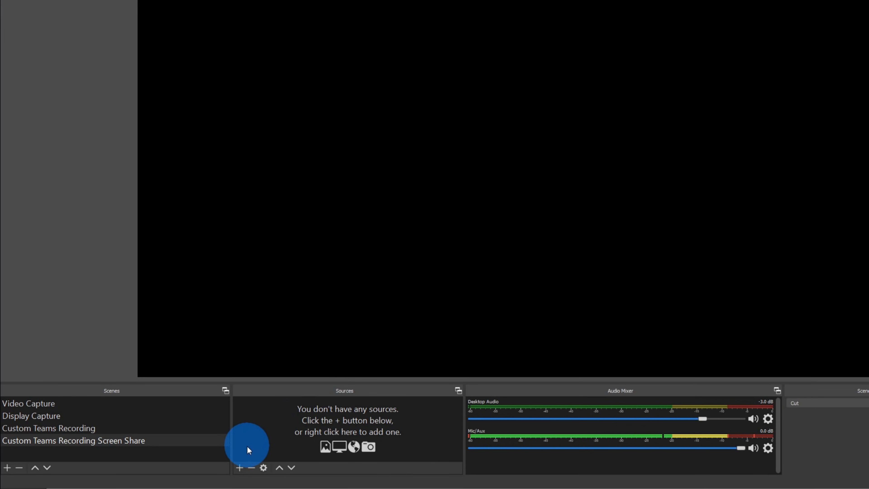
# Add the existing Screen Share NDI source to the Custom Teams Recording Screen Share scene.
pyautogui.click(240, 467)
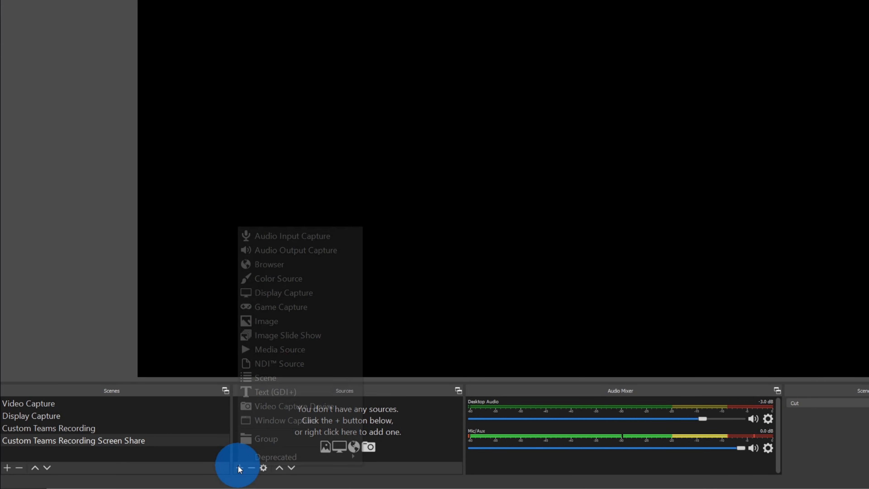
pyautogui.click(318, 368)
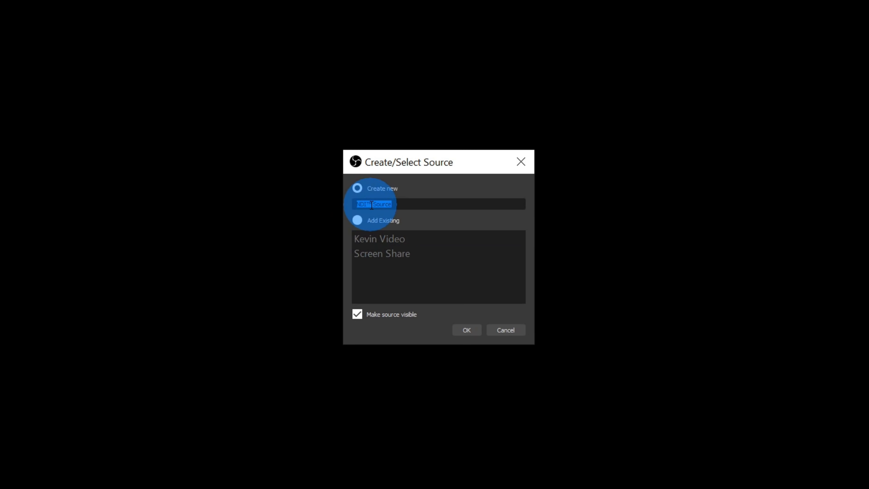
pyautogui.click(356, 220)
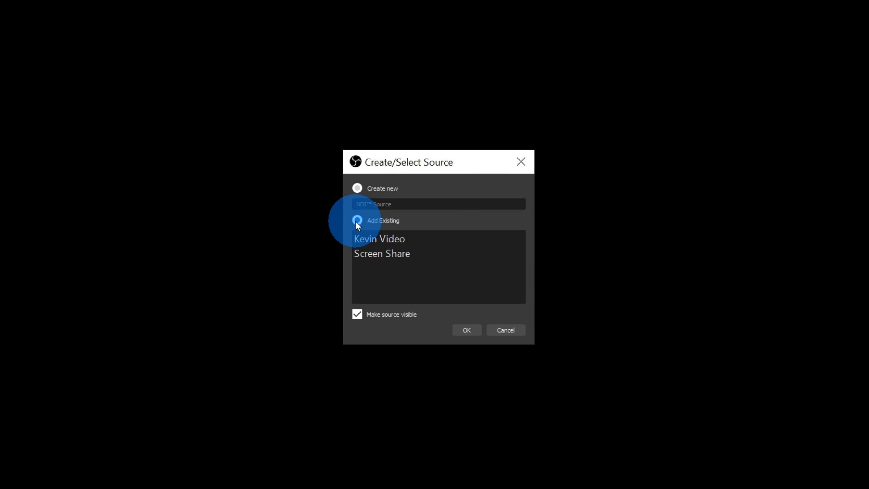
pyautogui.click(387, 254)
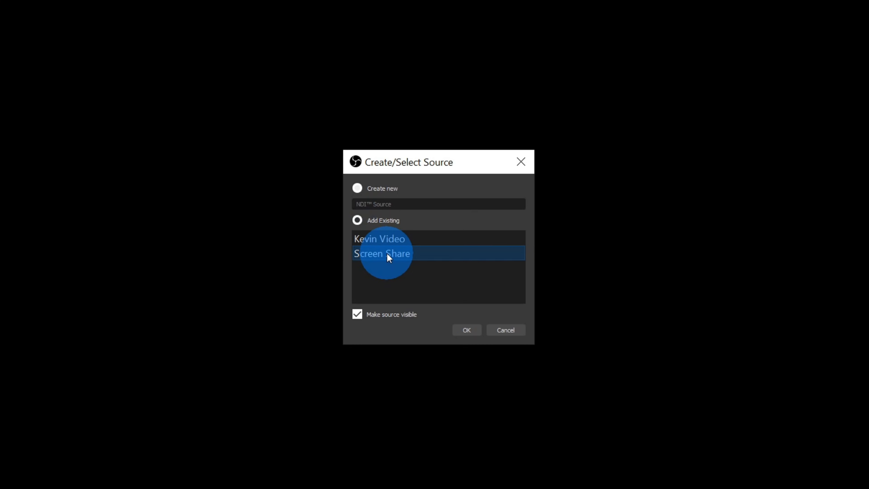
pyautogui.click(460, 331)
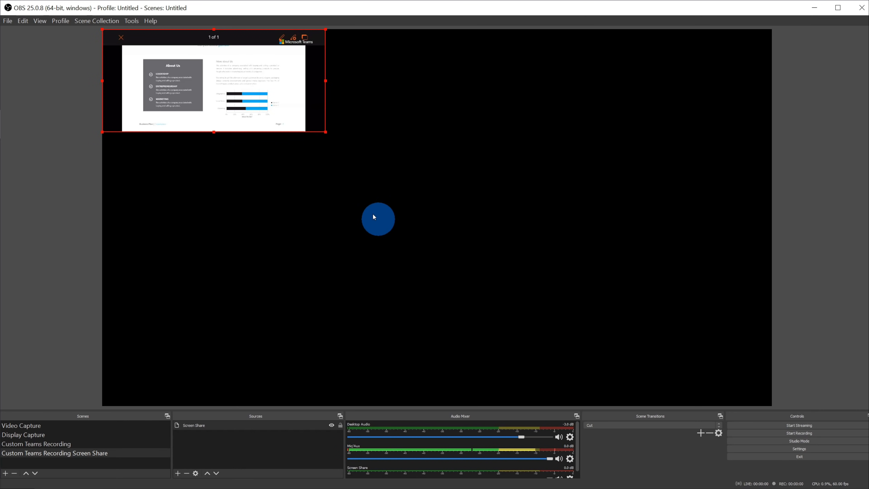
# Enlarge the screen share until it covers the whole canvas, letting its sides extend past the canvas edges.
pyautogui.moveTo(326, 133); pyautogui.dragTo(673, 368)
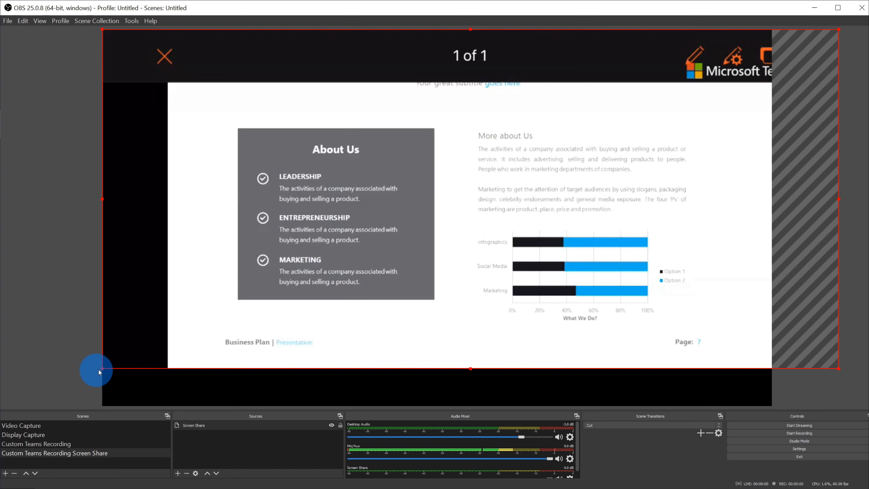
pyautogui.moveTo(102, 367); pyautogui.dragTo(62, 401)
pyautogui.click(180, 455)
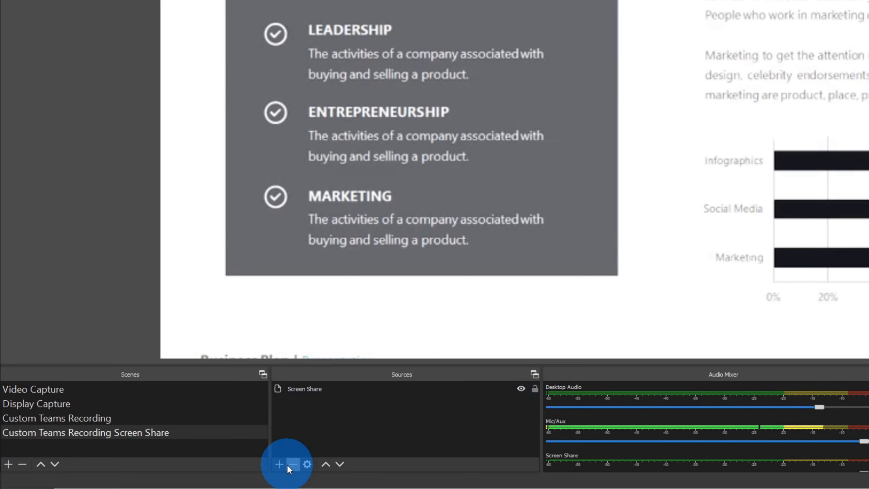
# Add a Window Capture source named "PowerPoint" that captures the Presentation1 - PowerPoint window.
pyautogui.click(280, 464)
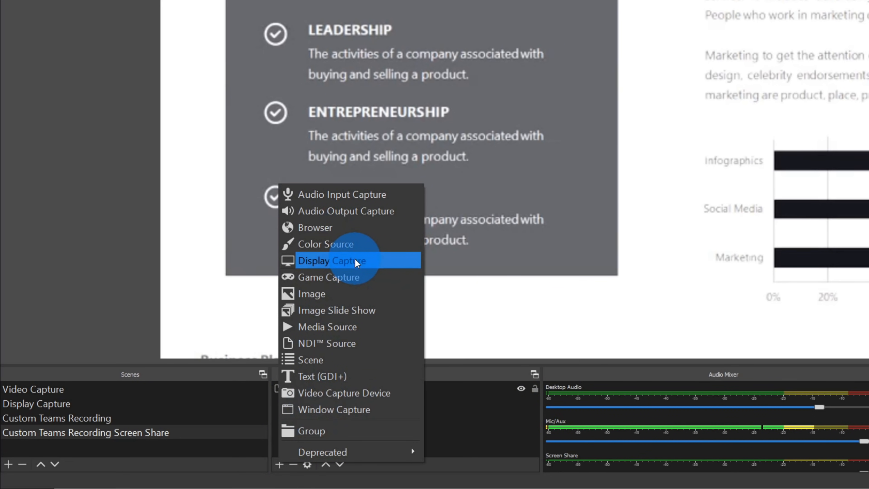
pyautogui.click(362, 408)
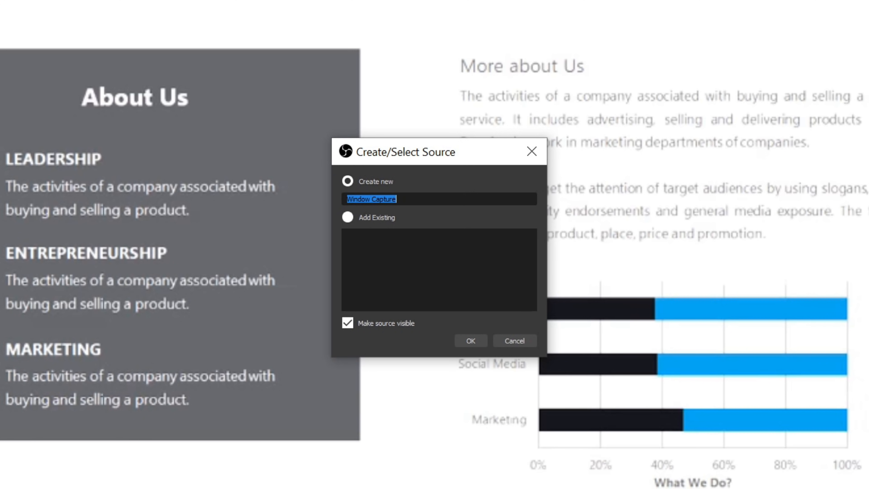
pyautogui.write('PowerPoint')
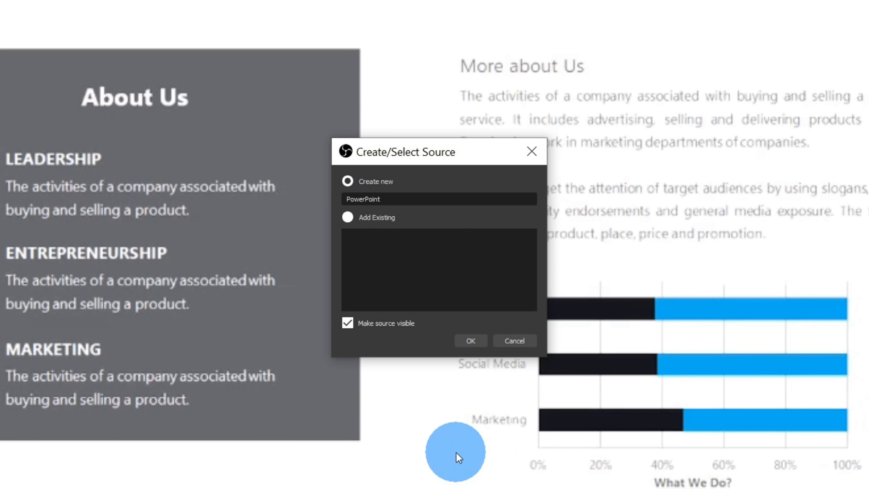
pyautogui.click(475, 337)
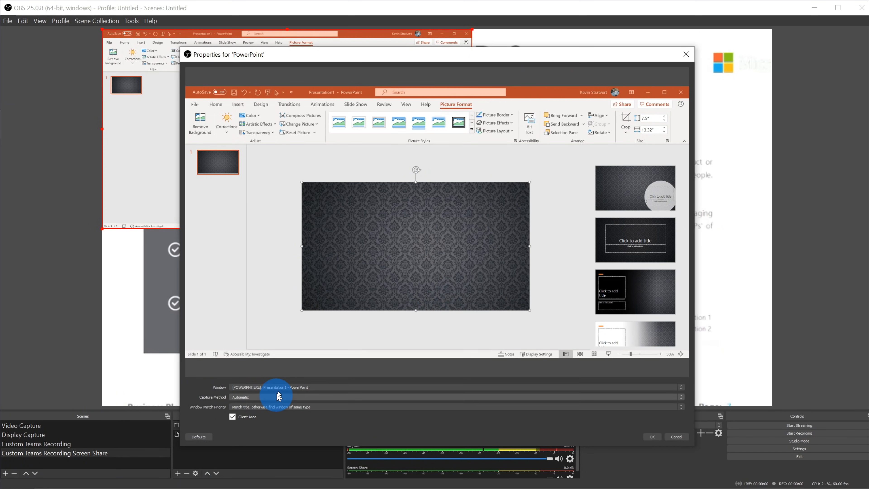
pyautogui.click(281, 387)
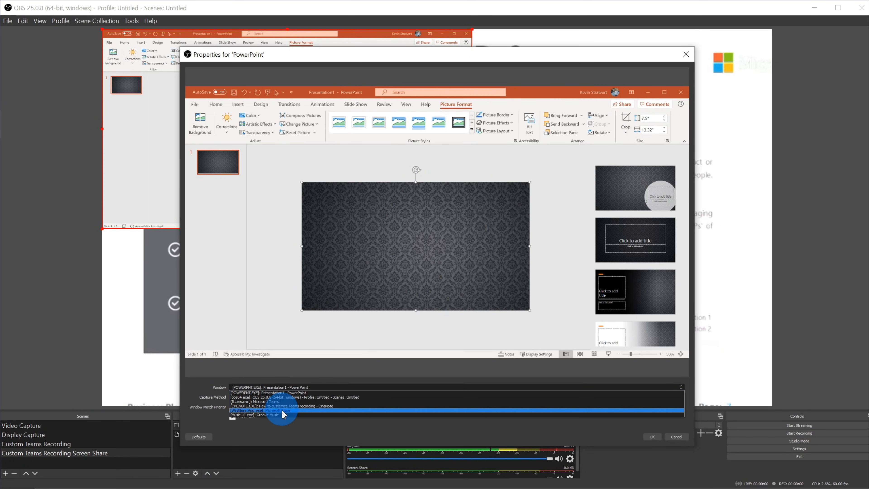
pyautogui.click(277, 392)
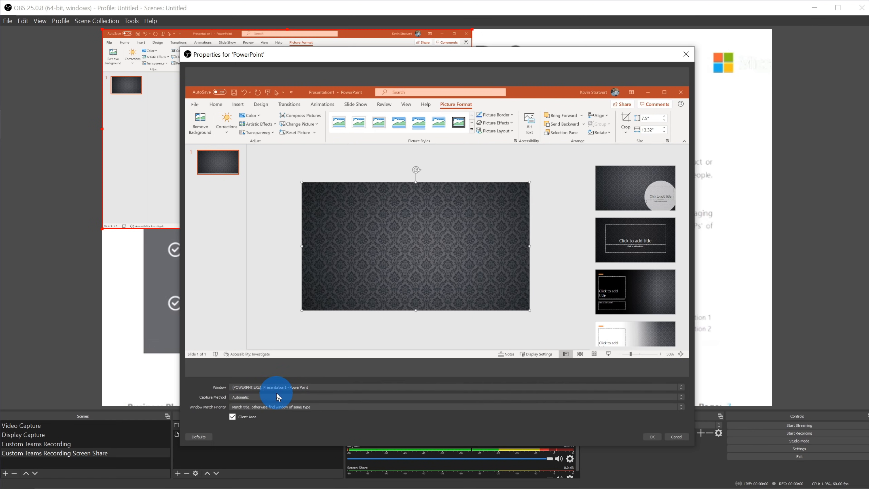
pyautogui.click(654, 437)
# Move the PowerPoint window capture to the middle of the canvas, and remove it from the scene.
pyautogui.moveTo(305, 107); pyautogui.dragTo(529, 216)
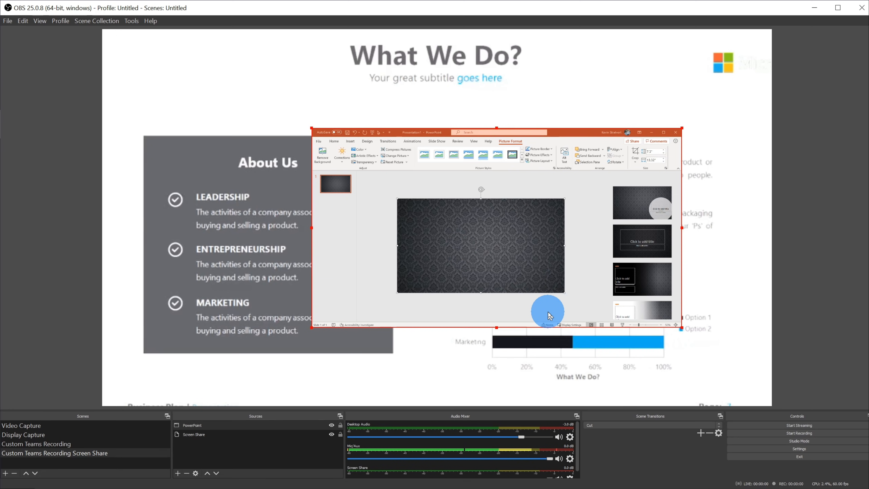
pyautogui.moveTo(511, 218); pyautogui.dragTo(482, 223)
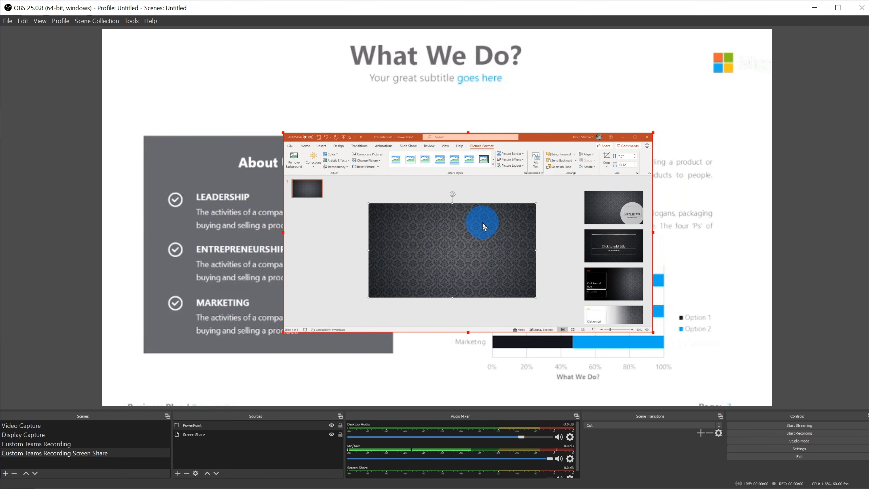
pyautogui.press('Delete')
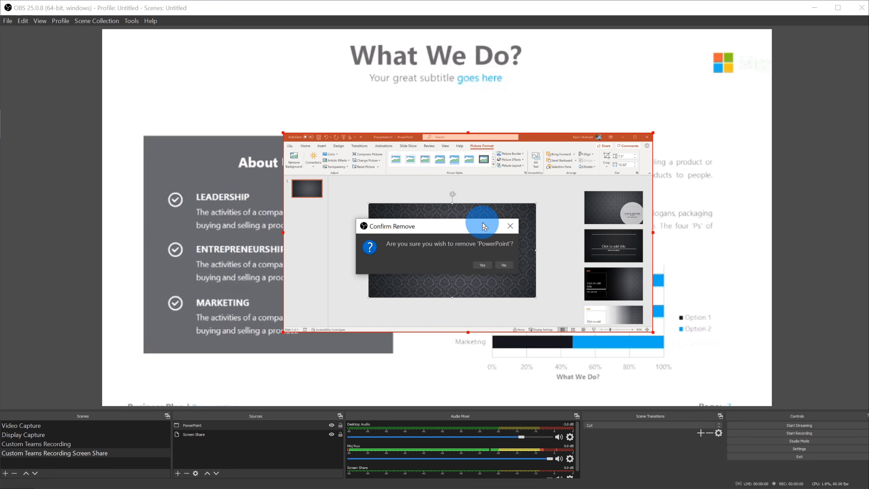
pyautogui.click(481, 264)
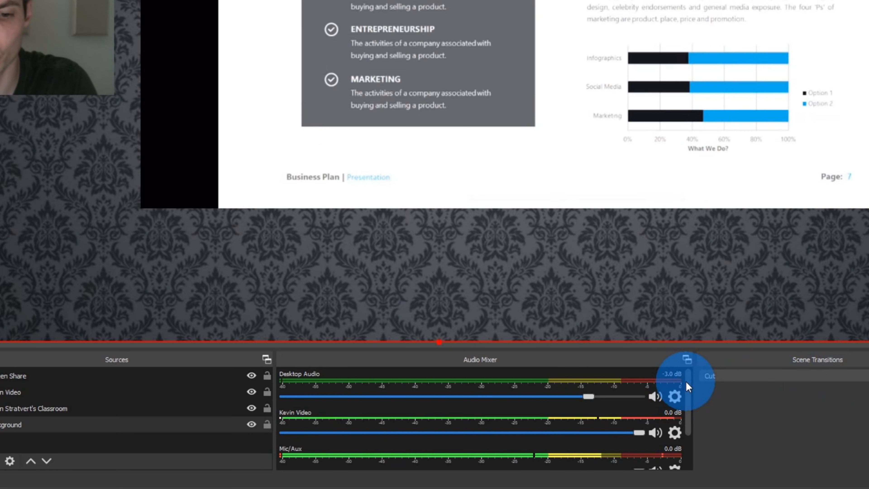
# Mute the audio of the host's video and of Screen Share in the Custom Teams Recording scene.
pyautogui.moveTo(685, 381)
pyautogui.mouseDown()
pyautogui.moveTo(693, 418)
pyautogui.moveTo(692, 373)
pyautogui.mouseUp()
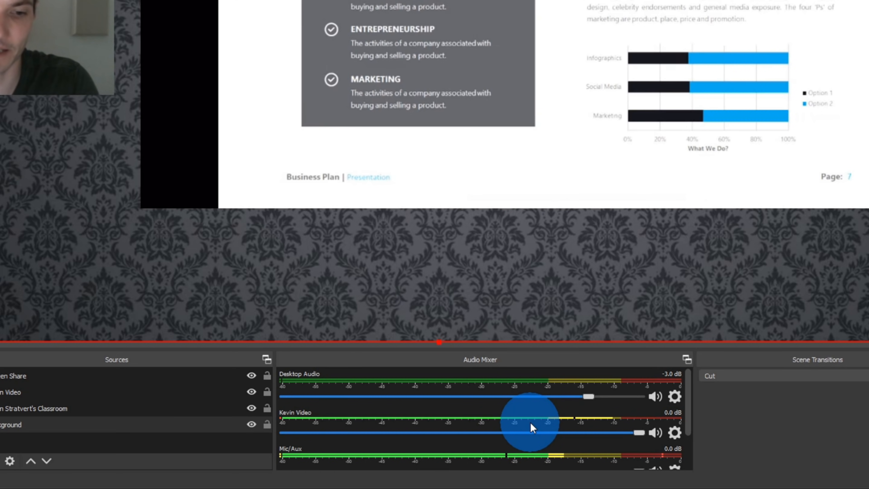
pyautogui.scroll(-2, 531, 427)
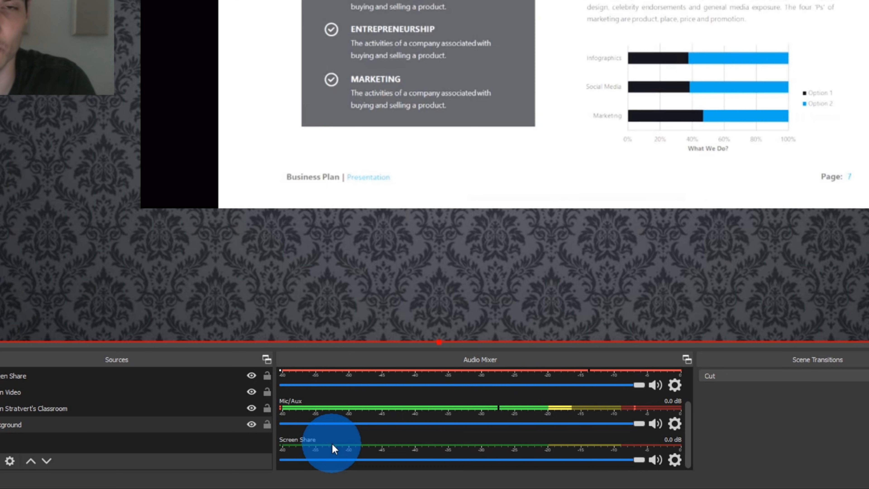
pyautogui.scroll(3, 332, 443)
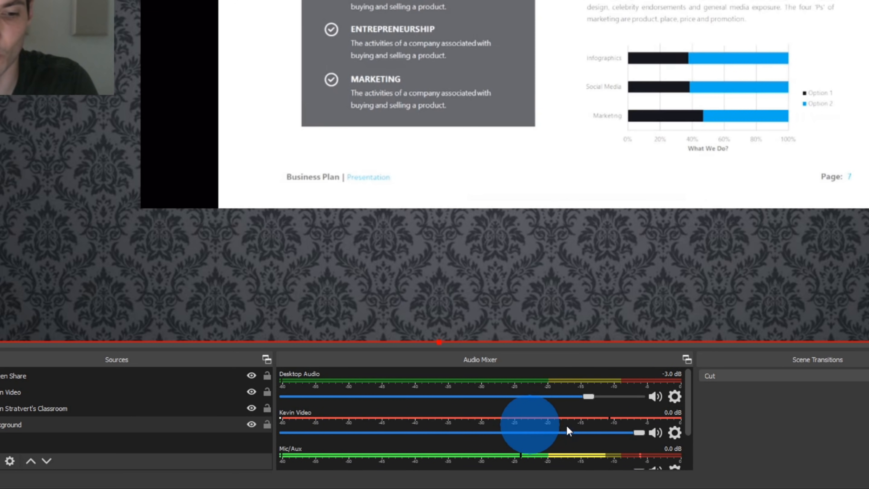
pyautogui.click(654, 432)
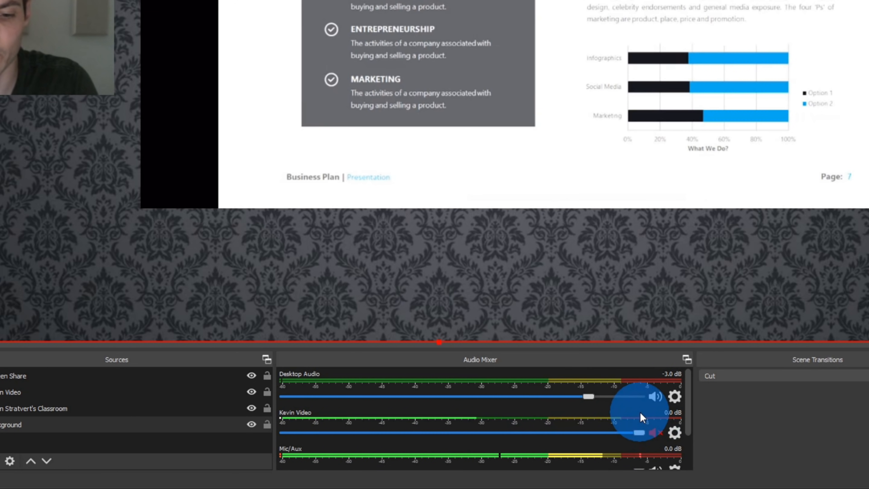
pyautogui.scroll(-1, 640, 412)
pyautogui.click(655, 459)
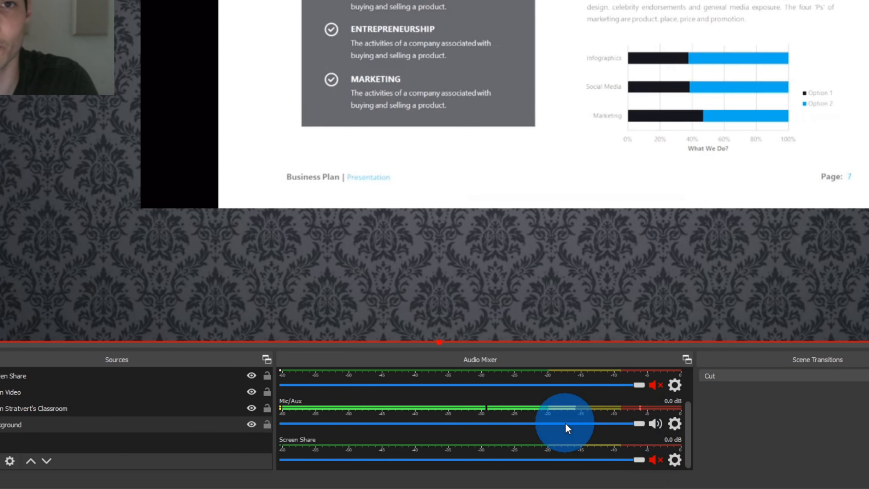
# Start recording the Custom Teams Recording scene, switch to the Custom Teams Recording Screen Share scene, and return to Custom Teams Recording.
pyautogui.scroll(1, 650, 424)
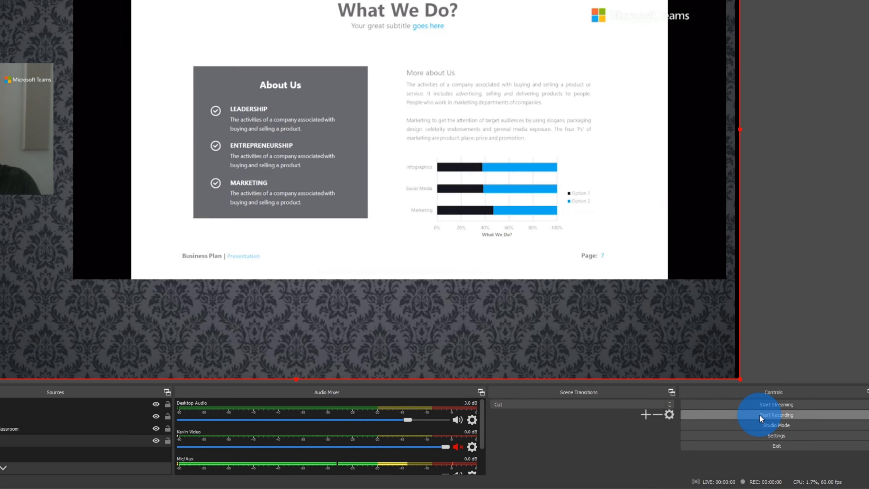
pyautogui.click(759, 414)
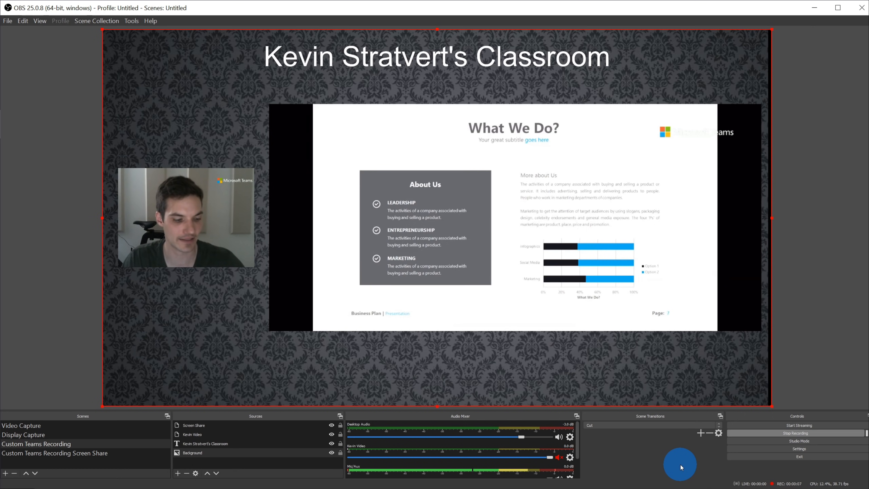
pyautogui.click(139, 453)
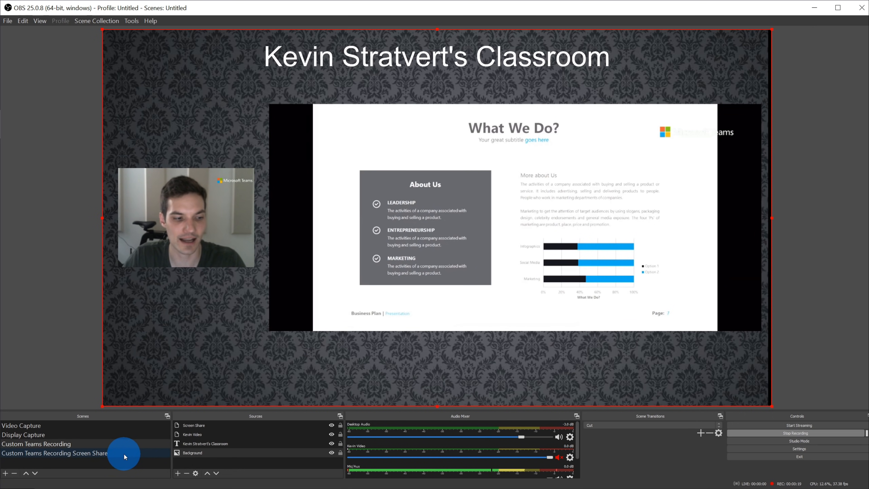
pyautogui.click(146, 454)
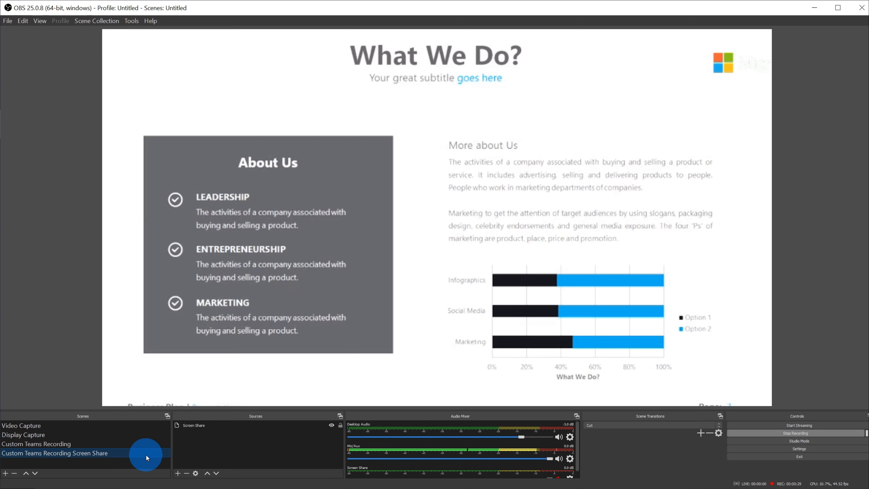
pyautogui.click(157, 444)
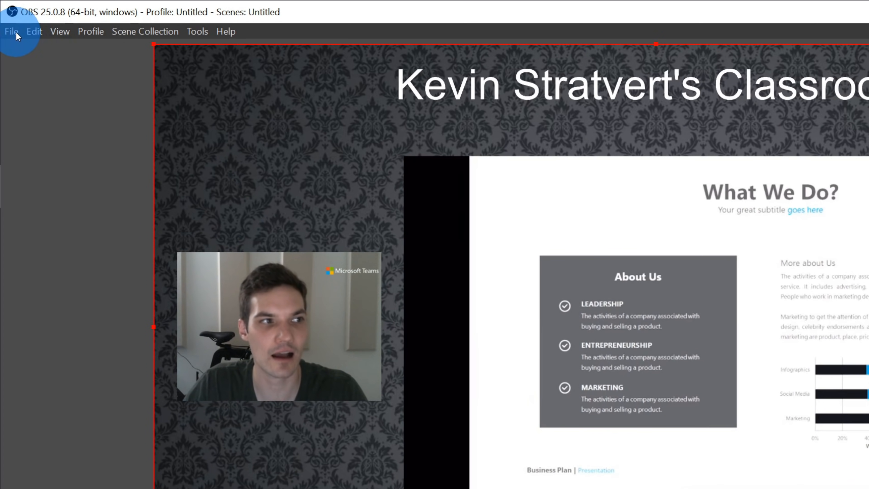
pyautogui.click(10, 22)
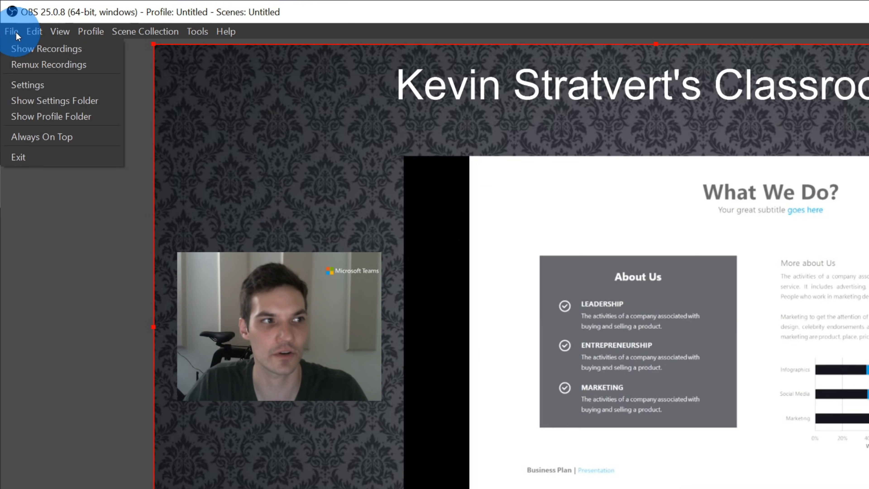
pyautogui.click(34, 50)
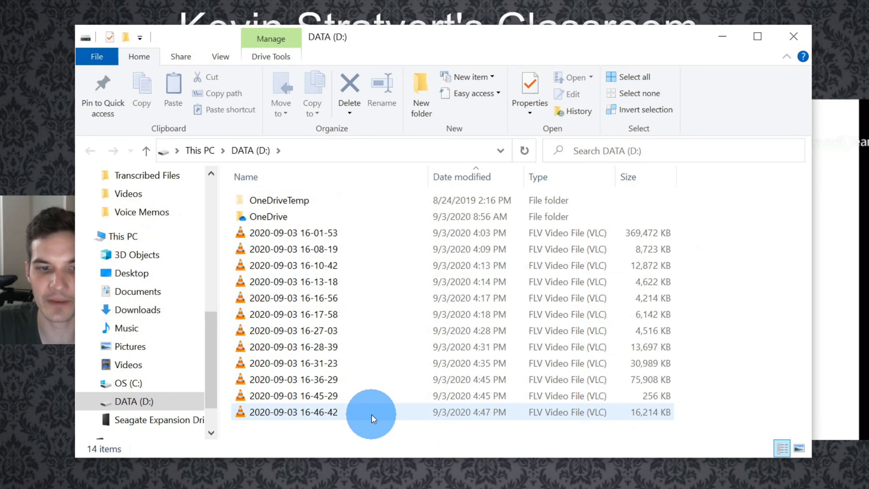
pyautogui.doubleClick(340, 414)
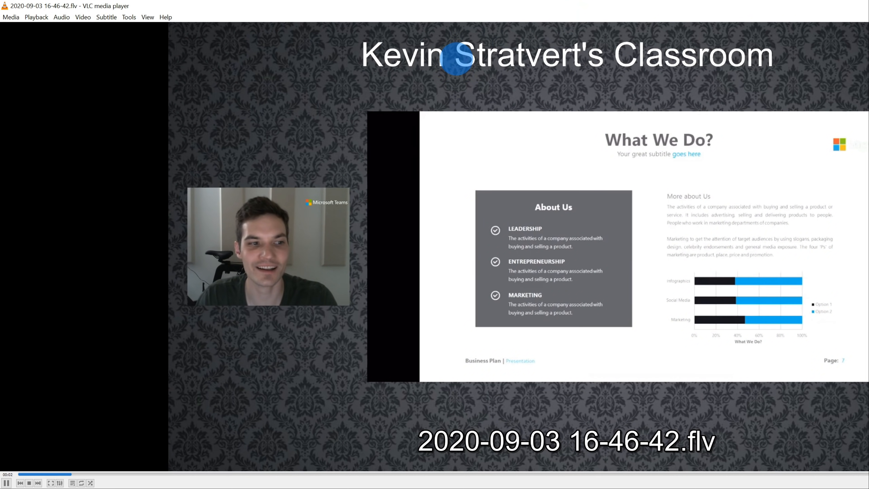
pyautogui.doubleClick(824, 7)
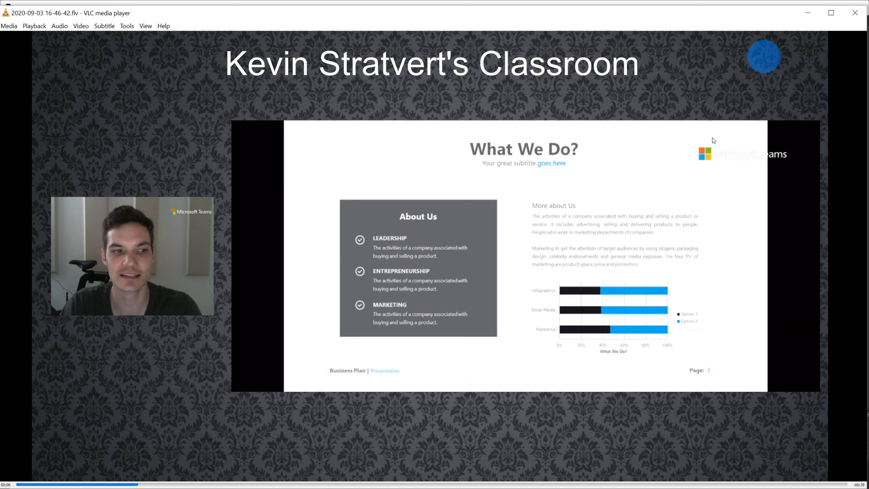
pyautogui.click(525, 484)
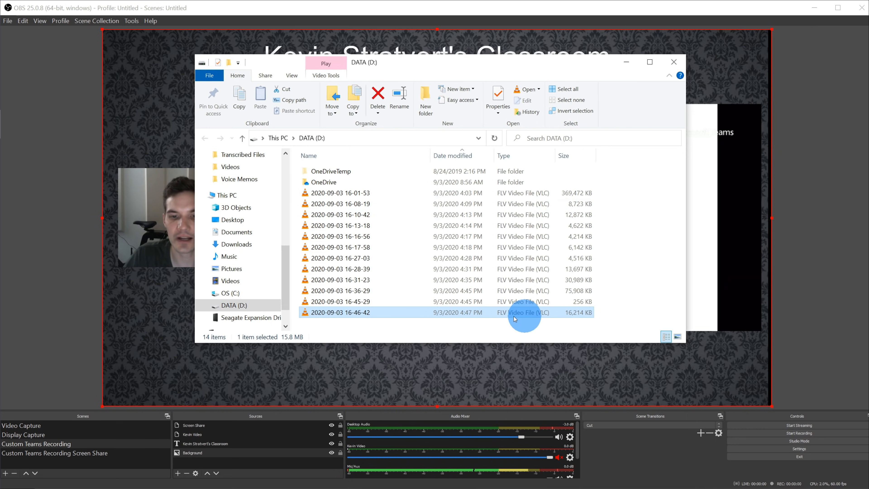
pyautogui.click(674, 62)
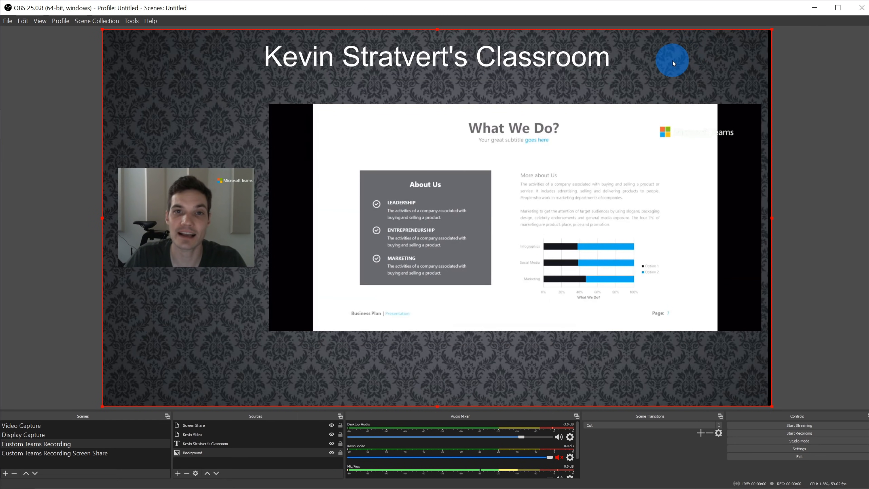
pyautogui.click(628, 145)
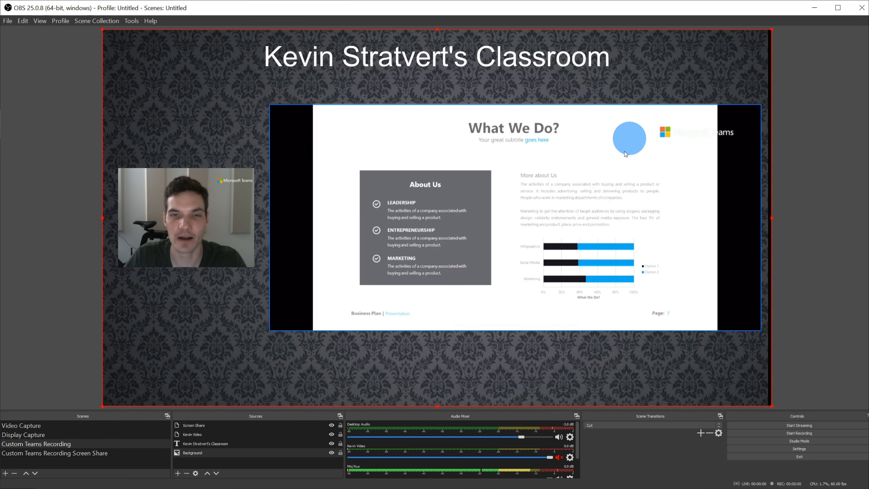